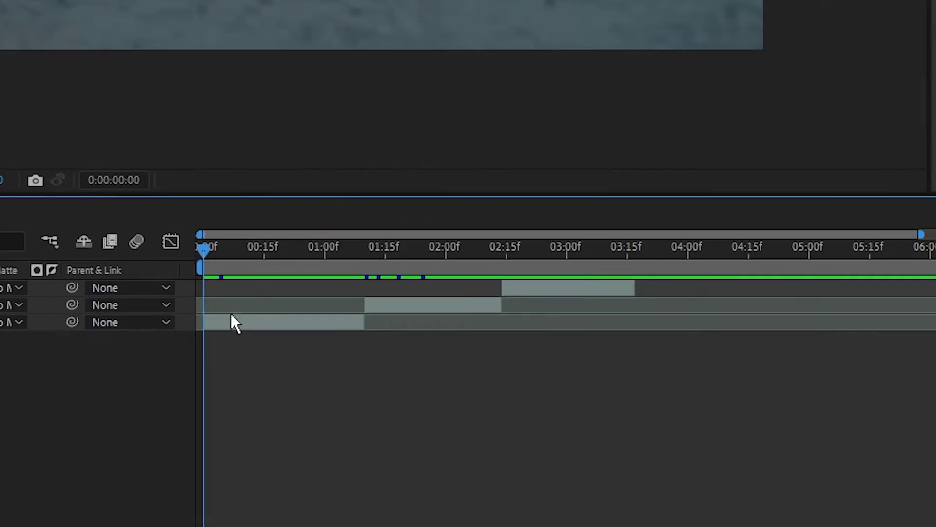
- Play the car clips from the start of the composition, then return to the first frame
left_click(337, 383)
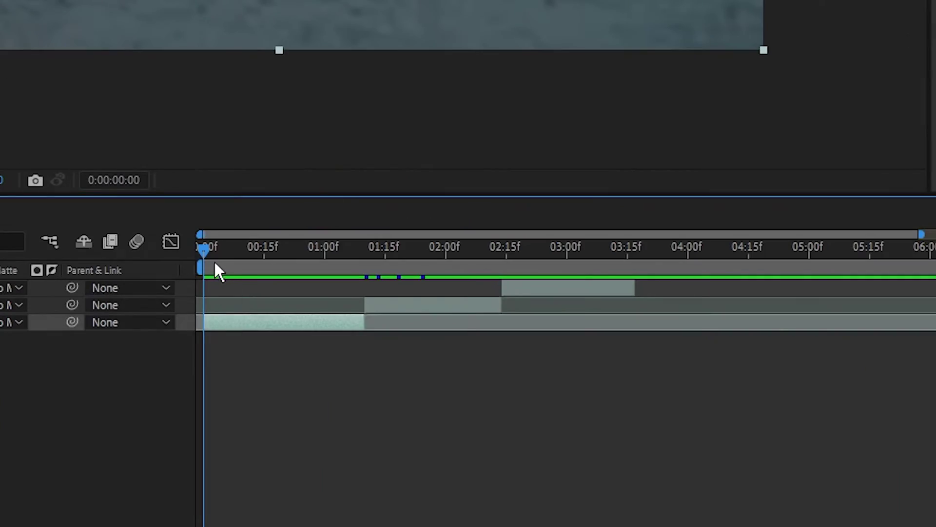
mouse_move(331, 361)
left_mouse_down()
mouse_move(394, 355)
mouse_move(332, 356)
left_mouse_up()
key("space")
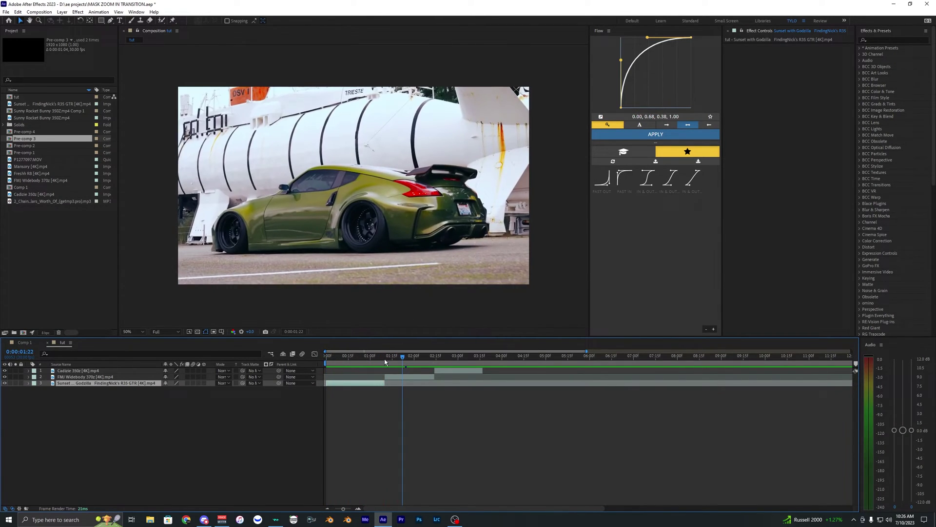
left_click(339, 394)
mouse_move(334, 361)
left_mouse_down()
mouse_move(391, 356)
mouse_move(323, 368)
left_mouse_up()
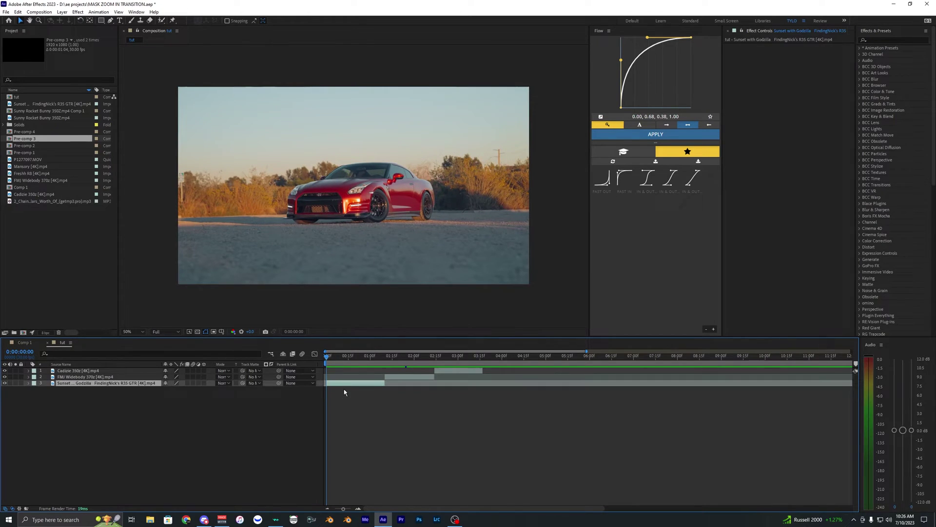
left_click(345, 384)
left_click(345, 392)
left_click(345, 384)
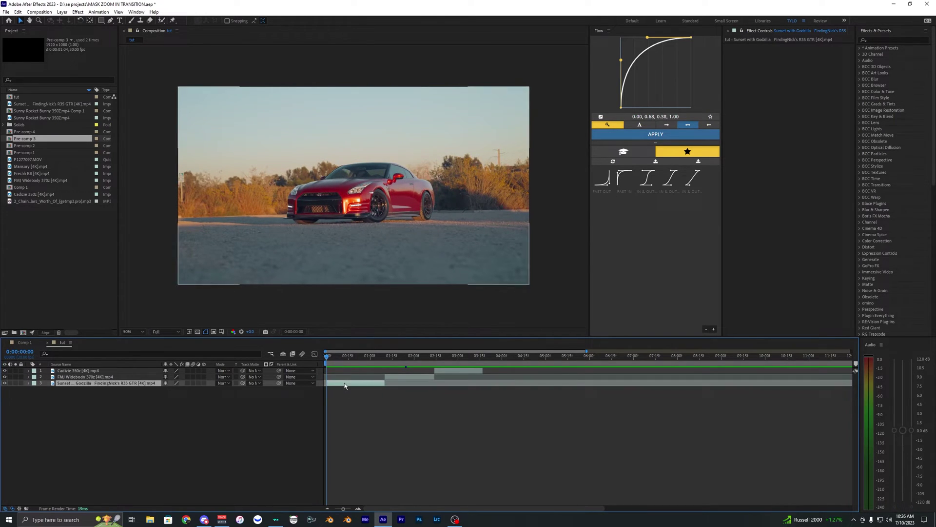
left_click(345, 393)
left_click(345, 384)
left_click(345, 391)
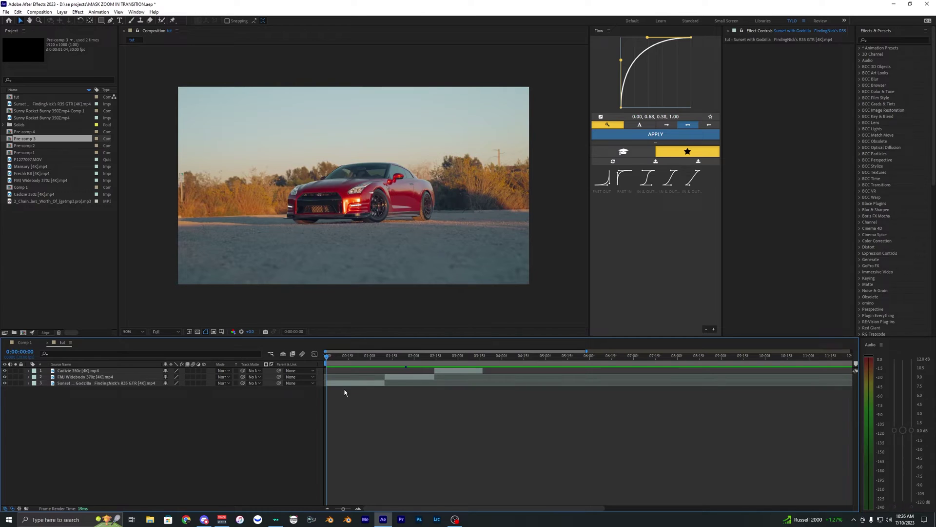
left_click(344, 384)
left_click_drag(383, 356, 326, 341)
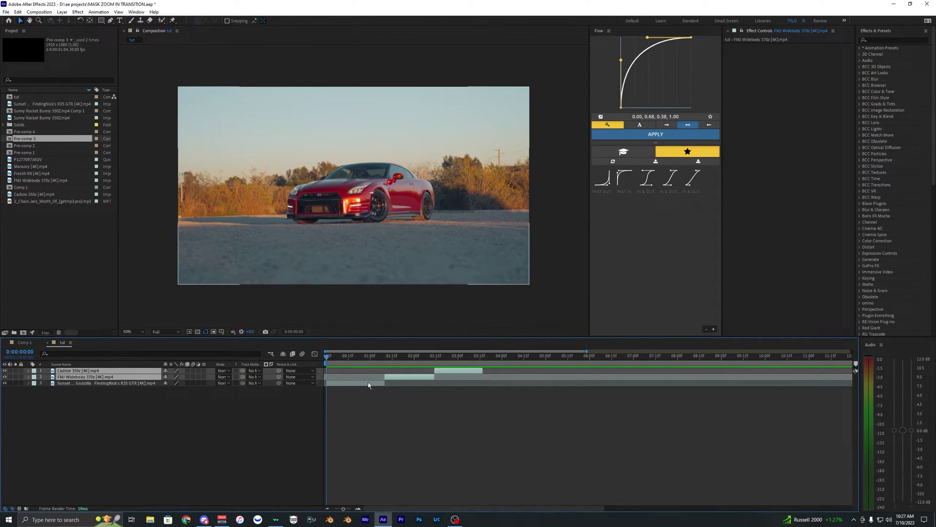
scroll(383, 408, "up", 3)
left_click(443, 360)
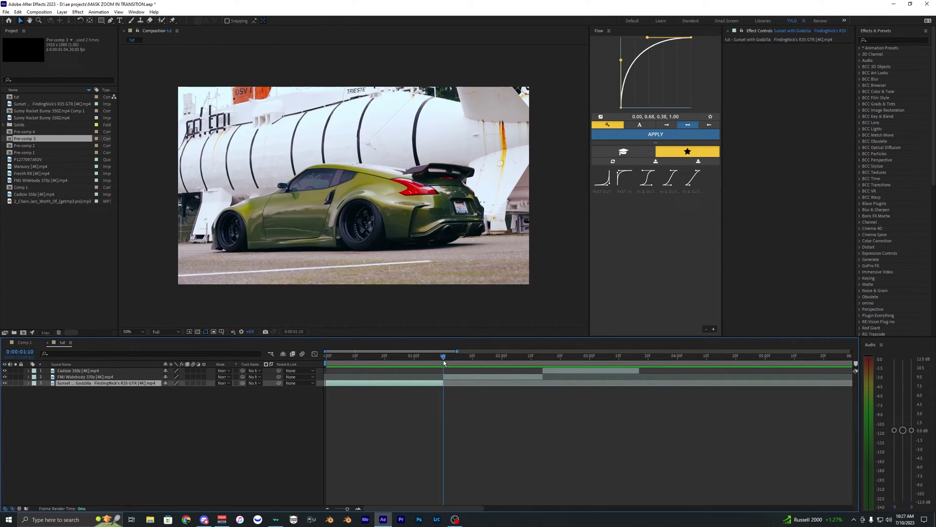
left_click(452, 377)
scroll(397, 401, "down", 5)
left_click(349, 357)
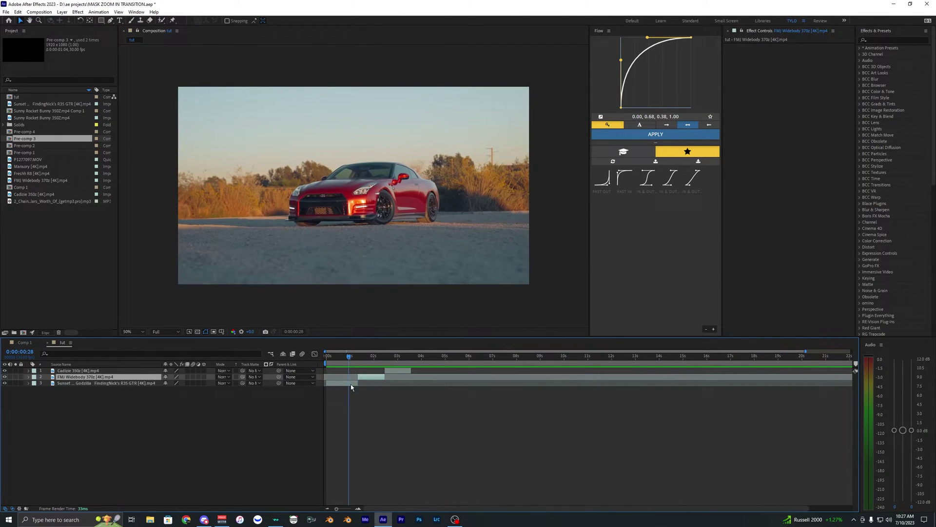
scroll(355, 399, "up", 4)
left_click_drag(355, 399, 416, 396)
- Duplicate the FMJ Widebody 370z layer at its cut with the red GTR clip
left_click(408, 384)
mouse_move(413, 357)
left_mouse_down()
mouse_move(477, 355)
mouse_move(429, 356)
left_mouse_up()
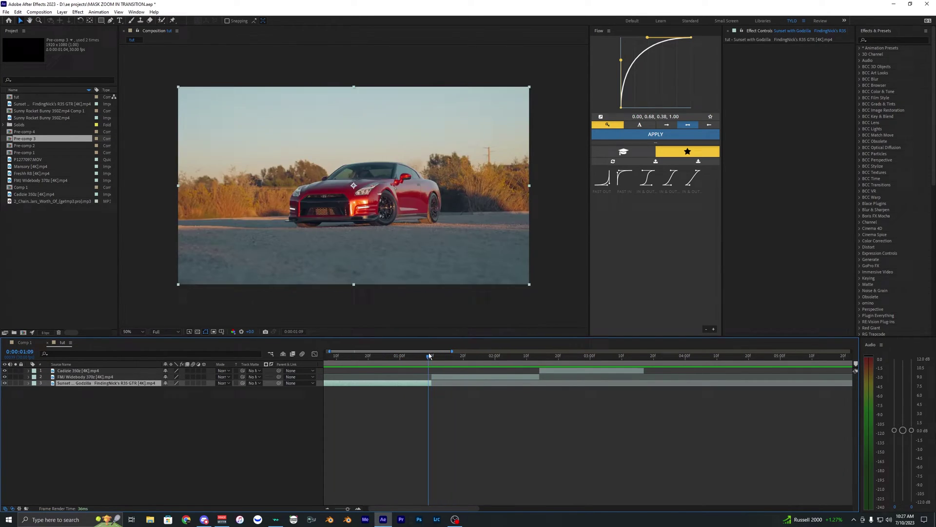
left_click(445, 376)
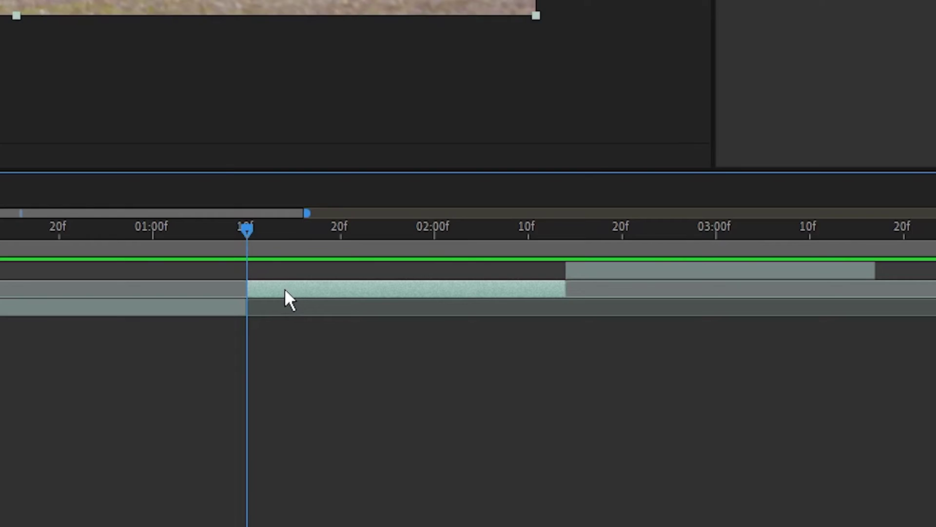
key("ctrl+d")
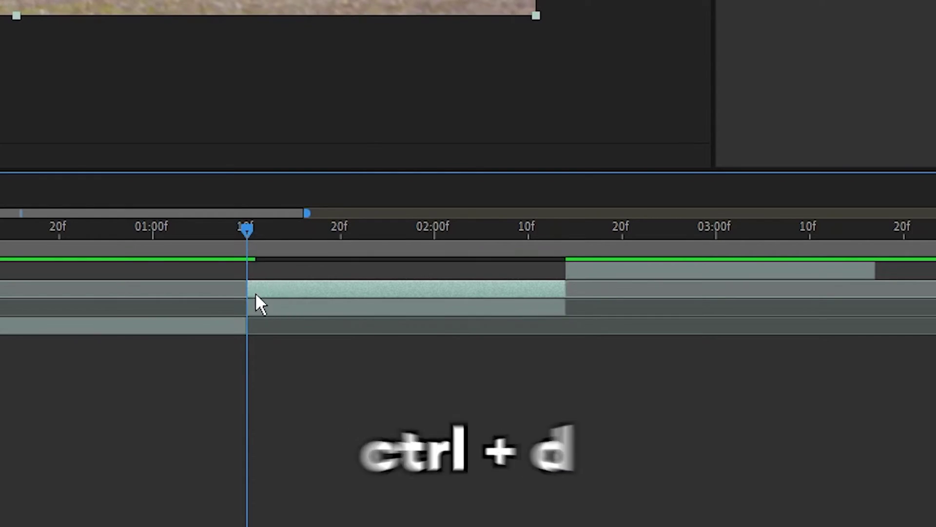
- Extend the start of the upper FMJ Widebody 370z copy four frames earlier, to 0:00:01:06
scroll(255, 292, "up", 1)
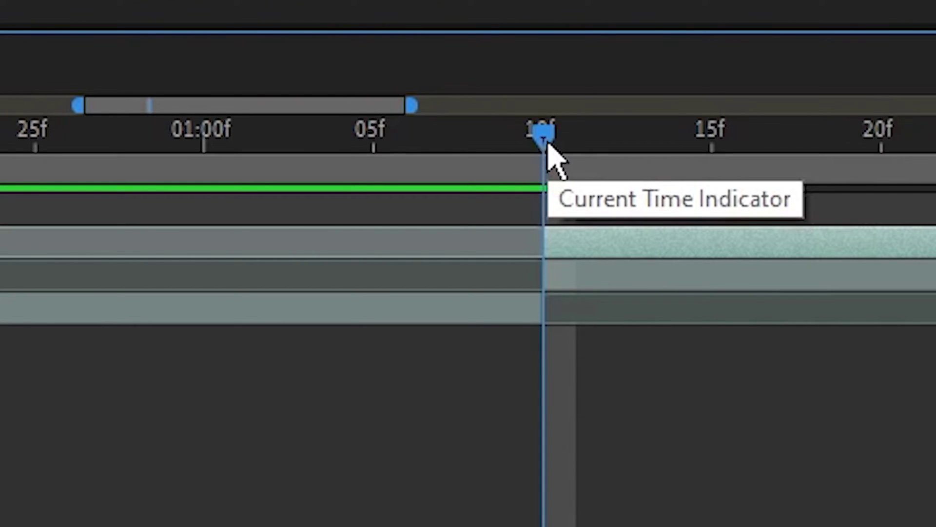
key("Page_Up")
key("Page_Up")
key("Page_Up")
key("Page_Up")
left_click_drag(545, 250, 395, 227)
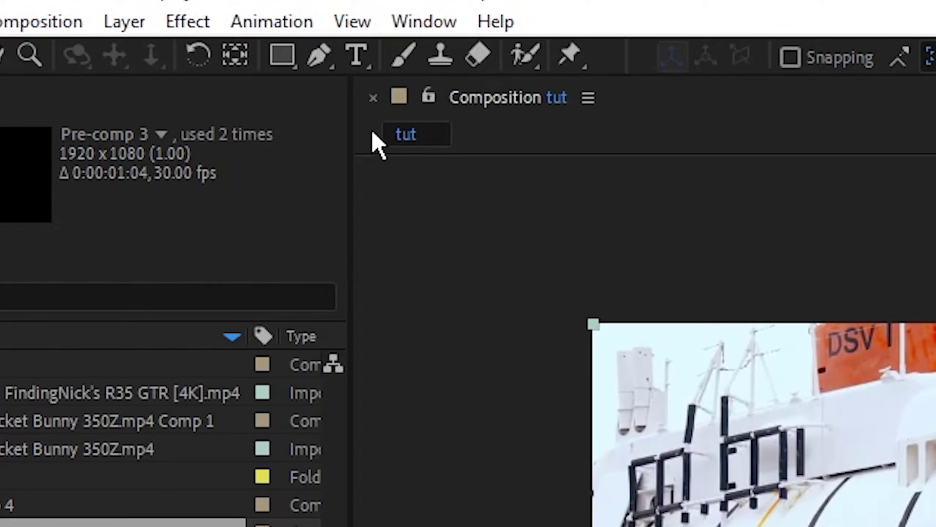
- Draw a closed Pen tool mask around the green car's outline on the upper FMJ Widebody 370z layer
left_click(320, 56)
left_click_drag(230, 250, 235, 250)
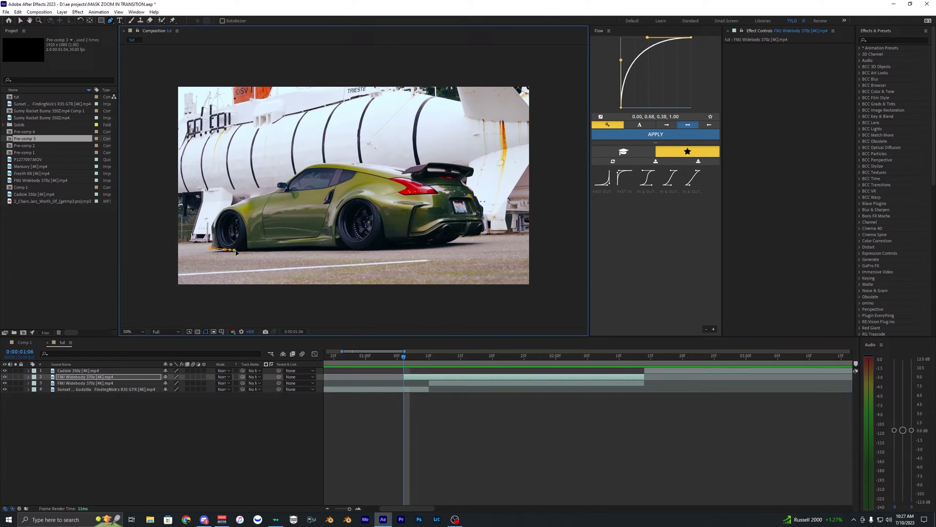
left_click(323, 247)
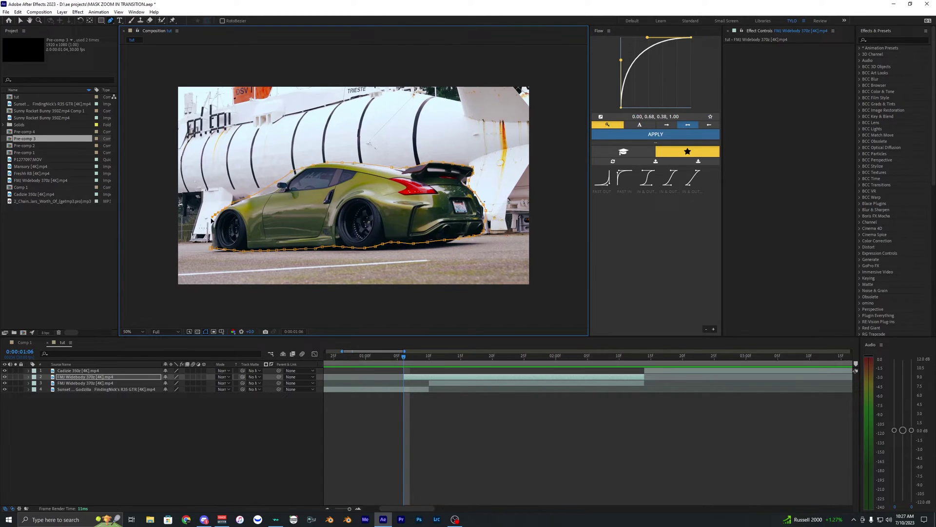
left_click(211, 250)
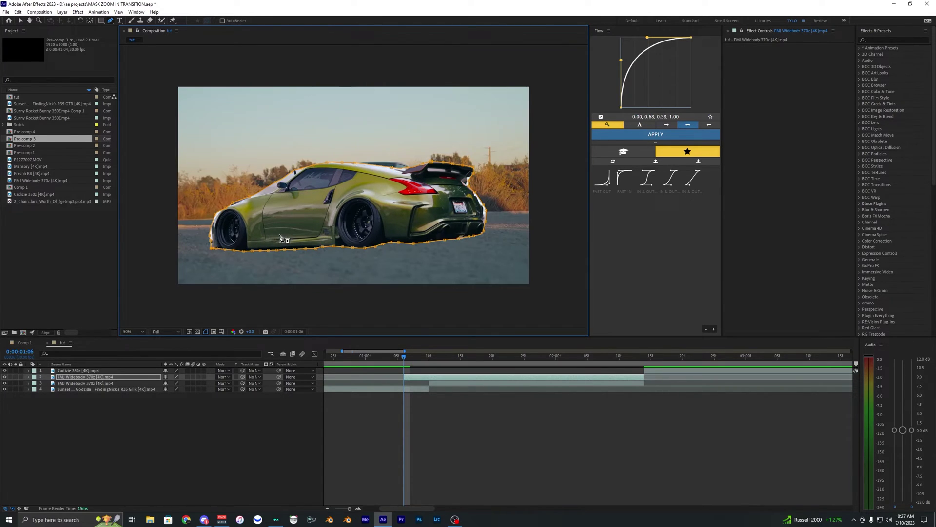
key("v")
- Add a 100% Scale keyframe to the masked FMJ Widebody 370z layer at 0:00:01:10, where the full clip starts
left_click(411, 376)
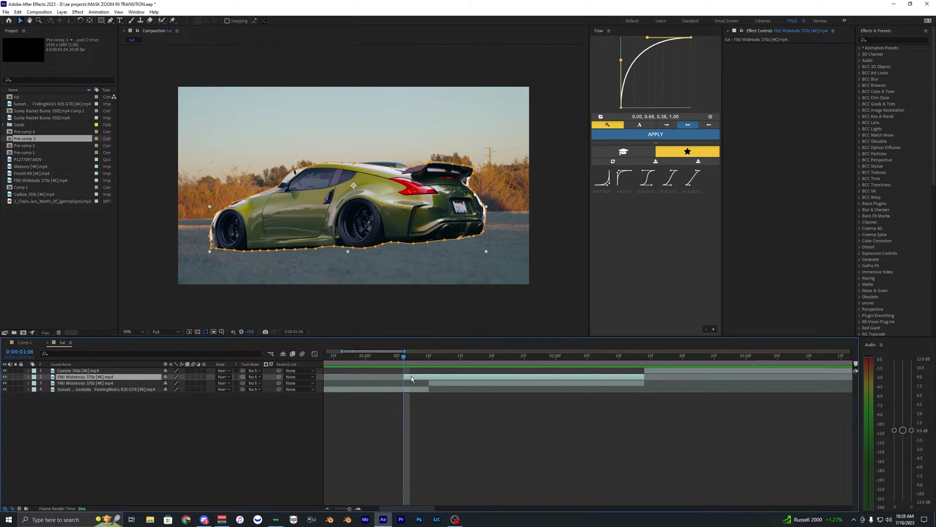
key("s")
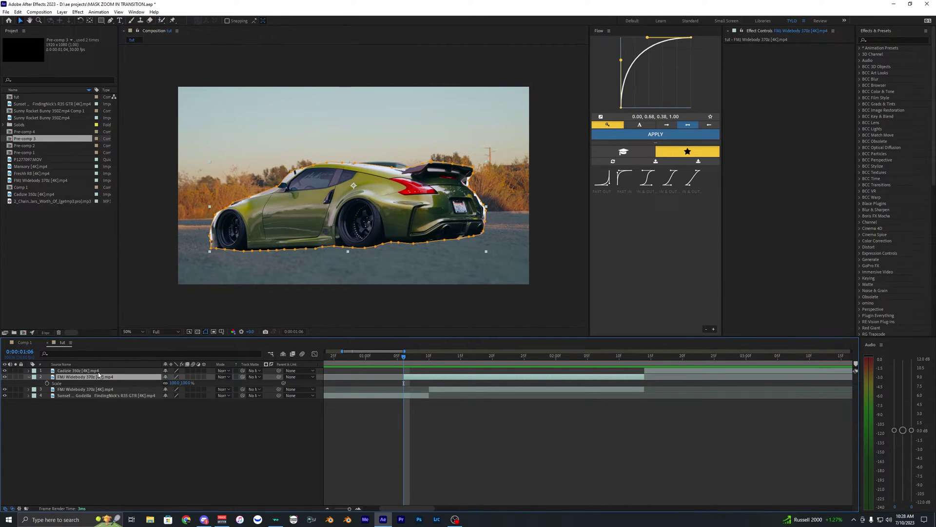
left_click_drag(411, 357, 431, 359)
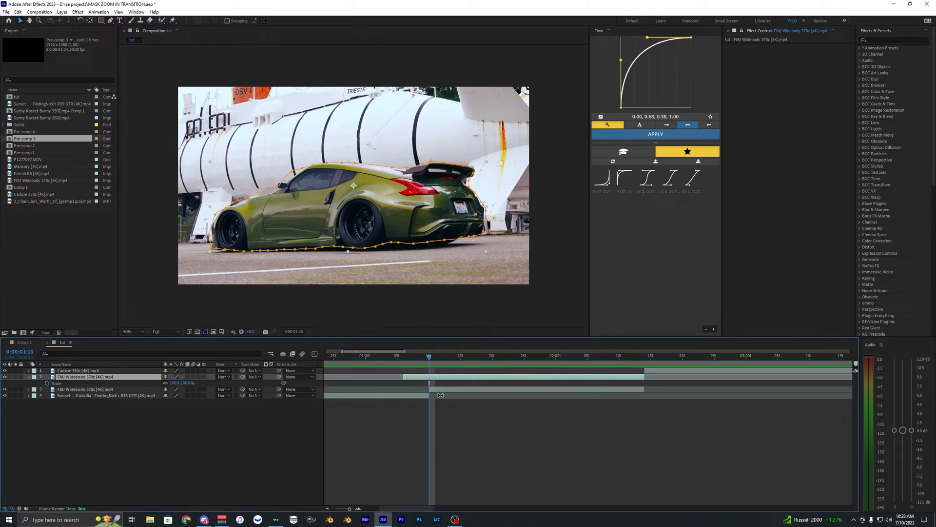
left_click(438, 407)
left_click(422, 396)
left_click(433, 389)
left_click(418, 397)
left_click(431, 389)
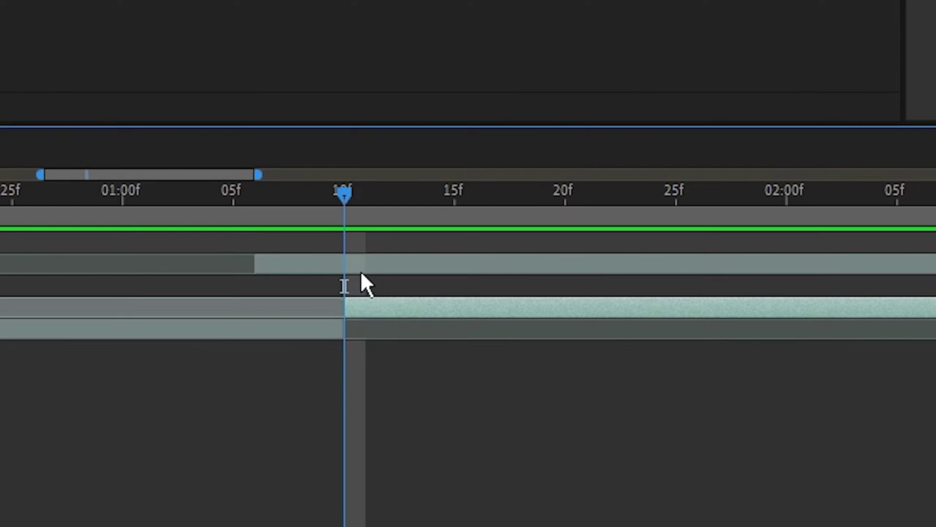
left_click(432, 377)
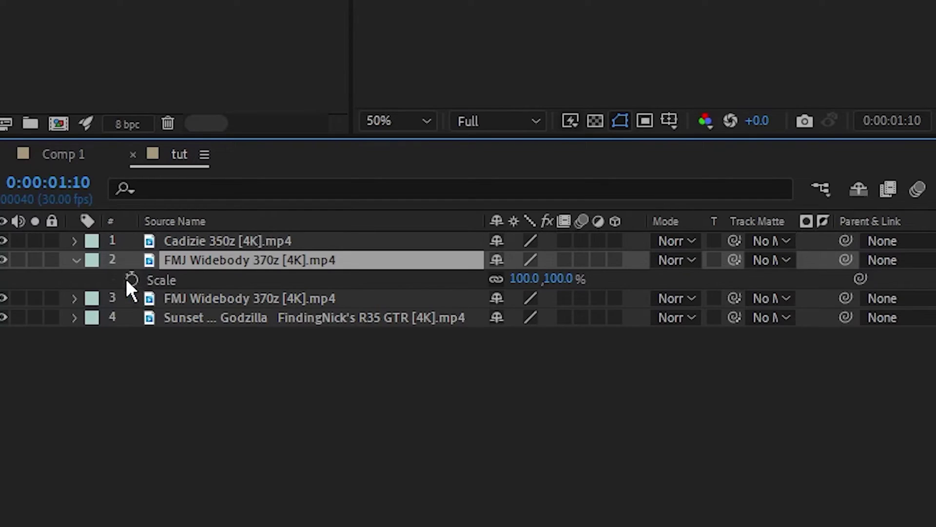
left_click(129, 279)
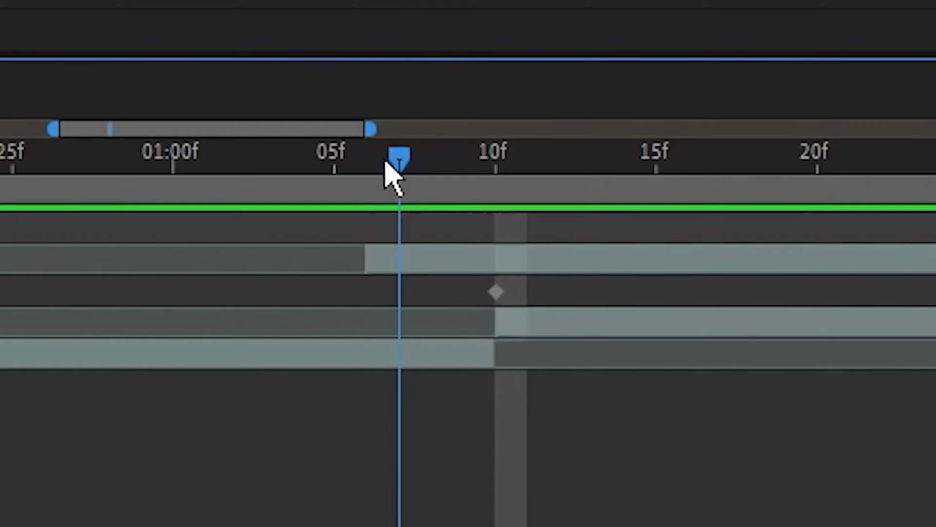
- Set the masked layer's Scale to 25% at its first frame, 0:00:01:06, to keyframe the zoom-in
left_click_drag(385, 159, 372, 162)
left_click(397, 259)
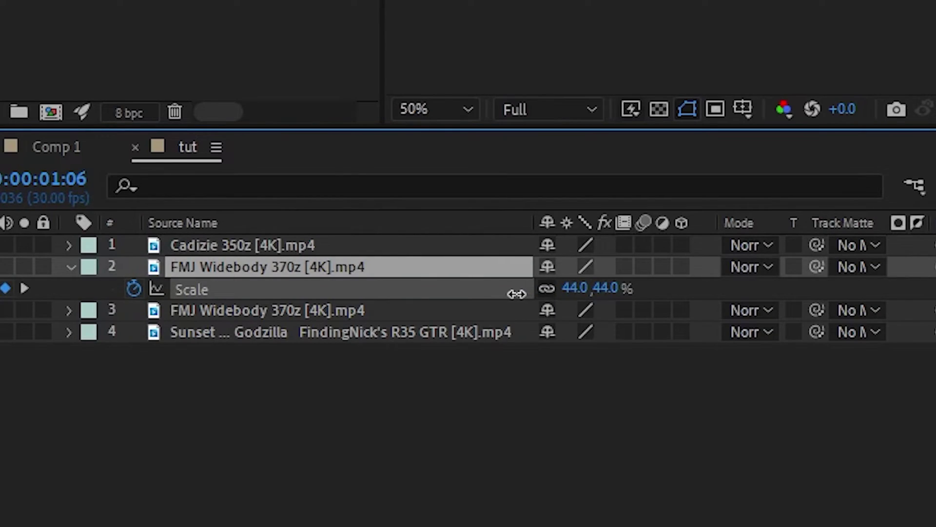
left_click_drag(517, 294, 575, 288)
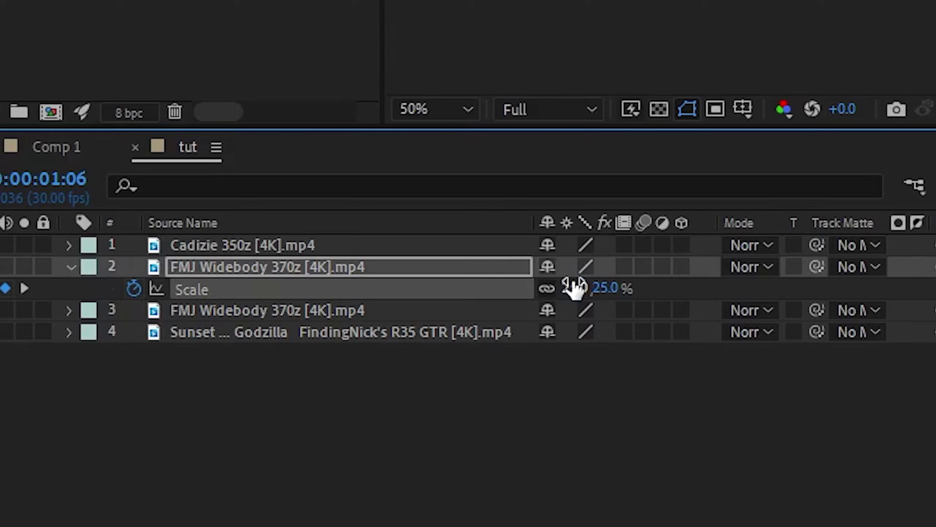
left_click(575, 288)
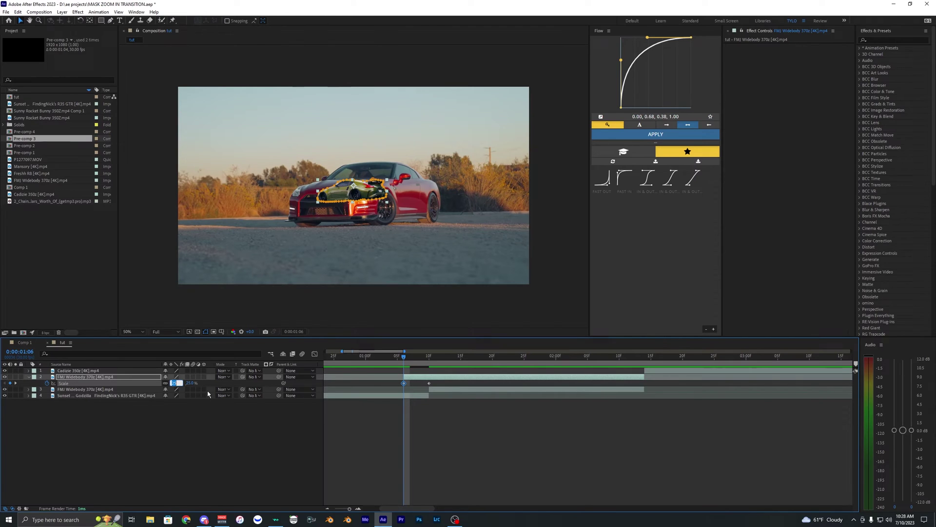
left_click(199, 423)
- Preview the masked car's scale-up from before the cut between the first two clips
left_click(66, 376)
left_click(371, 354)
key("space")
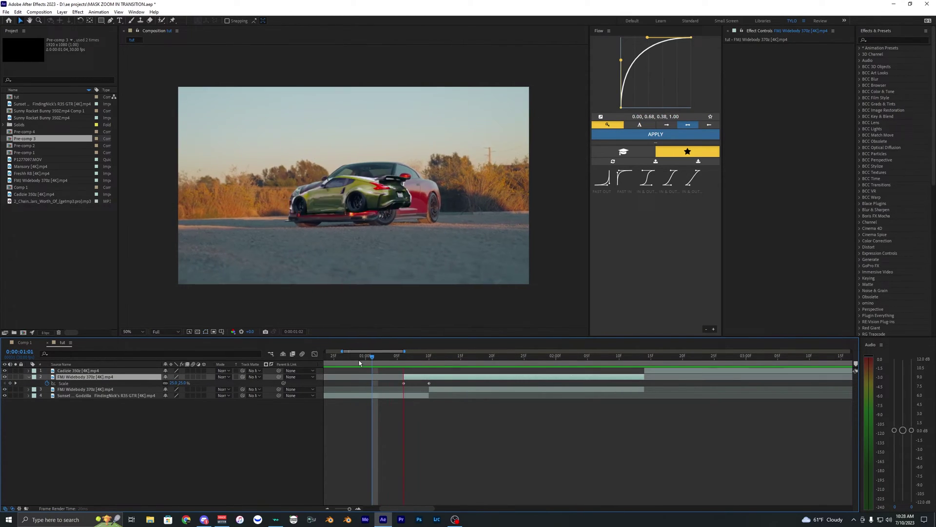
left_click_drag(341, 357, 288, 356)
key("space")
scroll(388, 423, "down", 3)
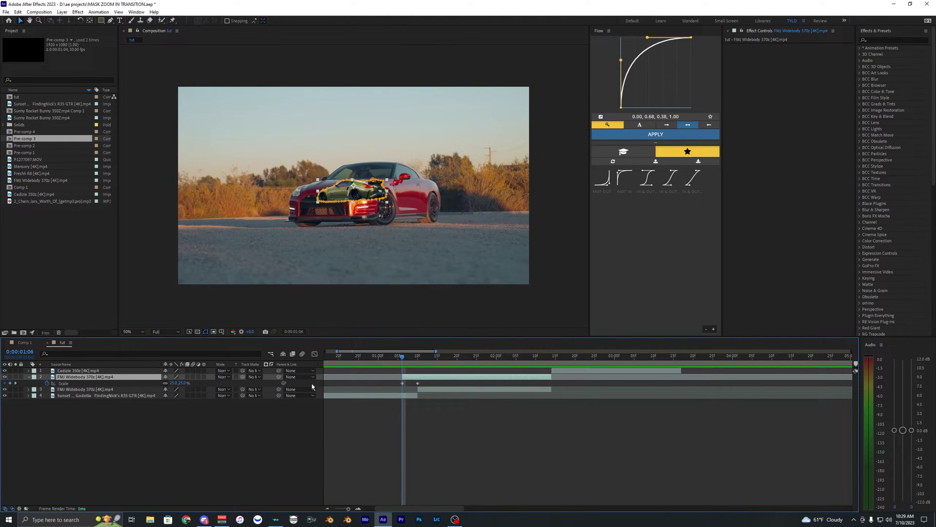
- Enable motion blur for the masked car layer and the composition, then play the transition
left_click(194, 377)
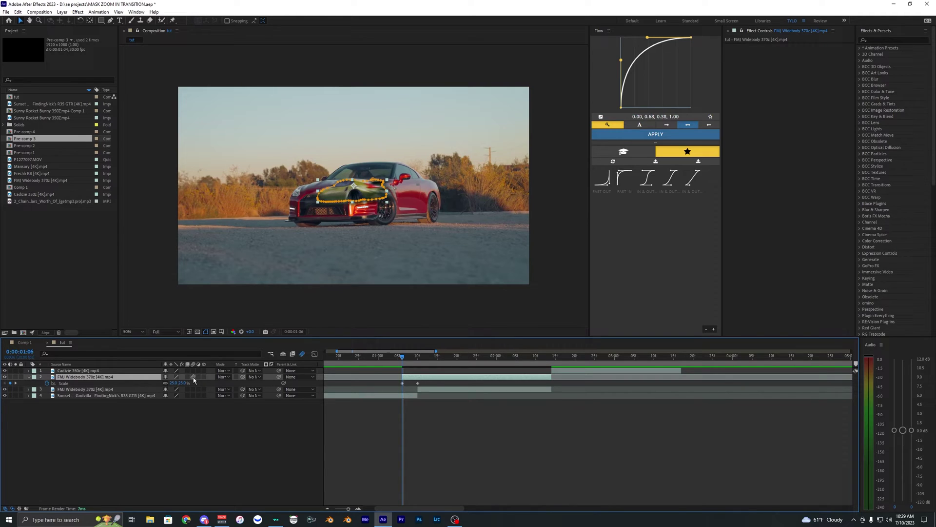
left_click(303, 354)
key("space")
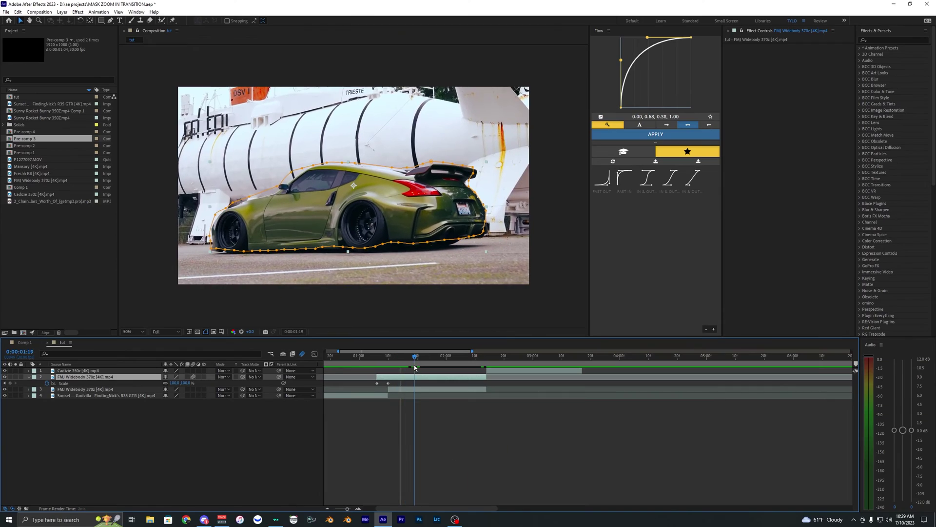
- Pre-compose both FMJ Widebody 370z layers together, moving all attributes into the new composition
left_click(410, 390, "shift")
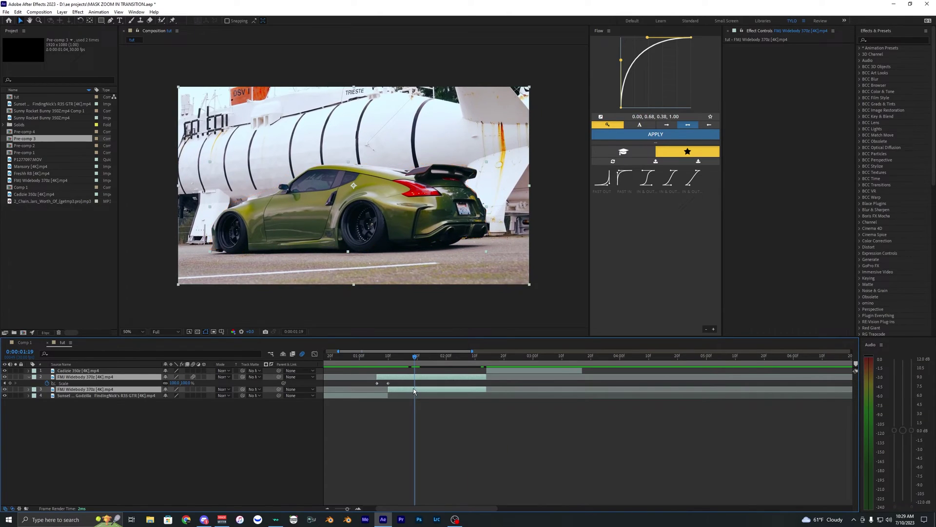
right_click(414, 390)
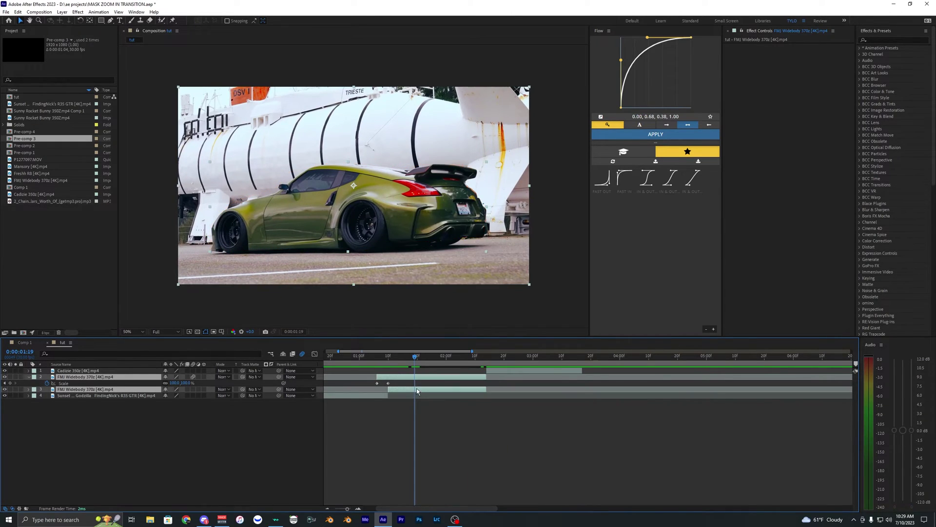
right_click(417, 390)
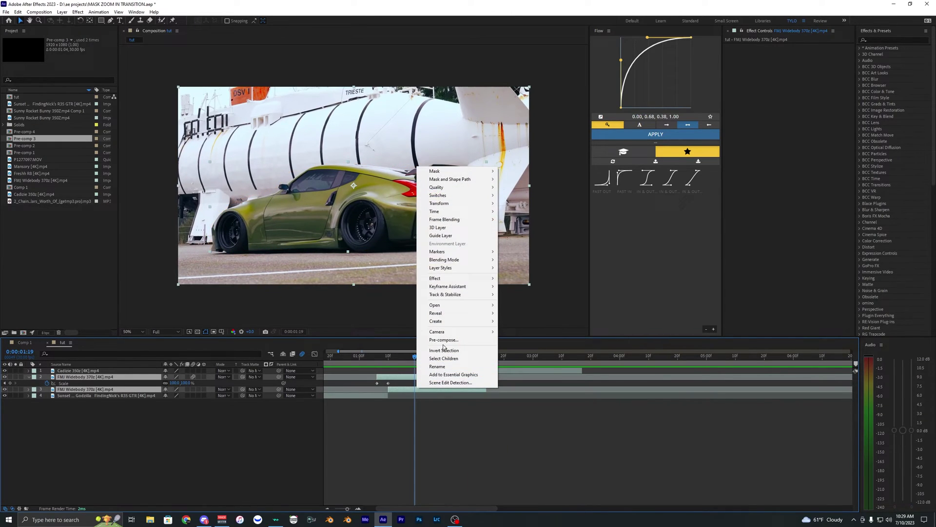
left_click(455, 340)
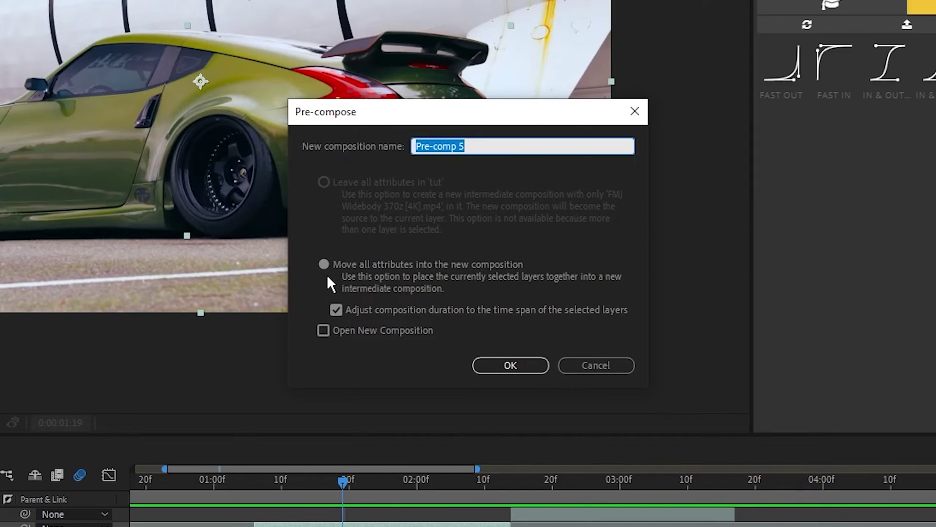
left_click(325, 266)
left_click(545, 369)
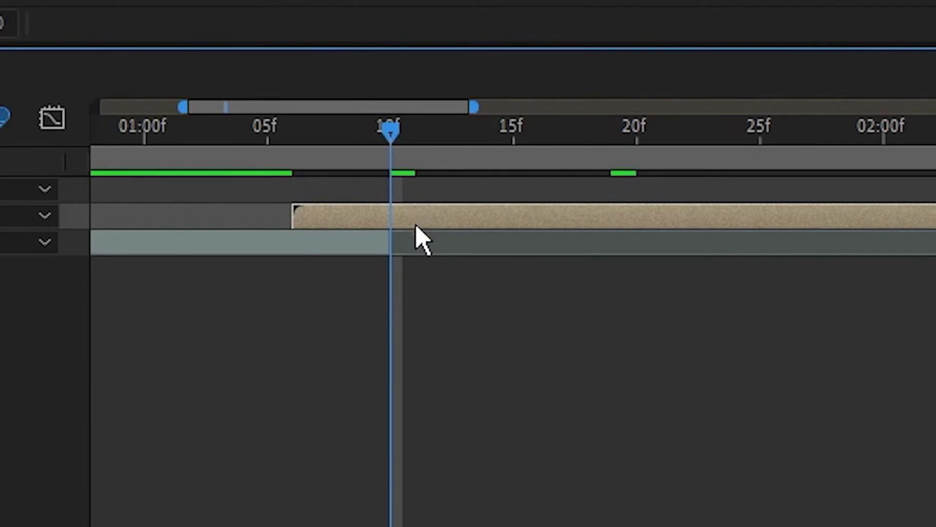
- Split the new pre-composed layer at 0:00:01:10, where the red GTR clip ends
key("ctrl+shift+d")
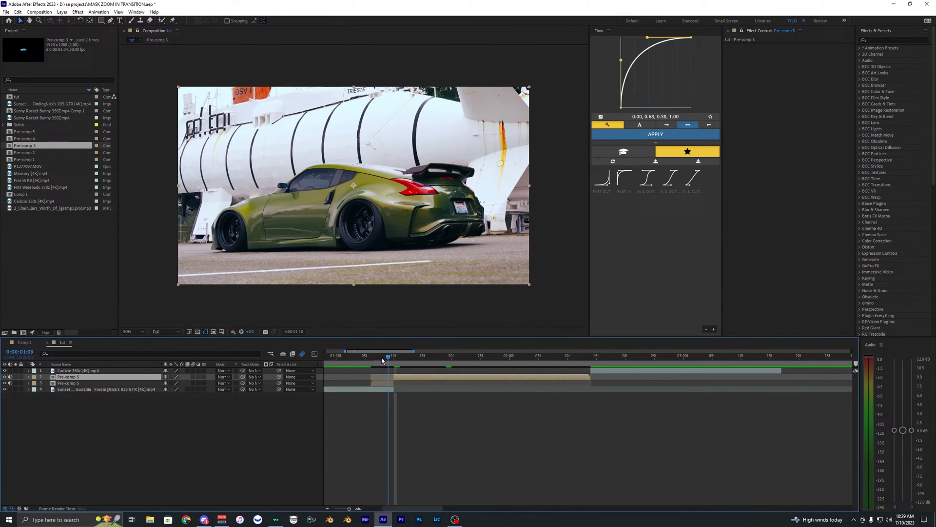
- Preview the transition around the split, and return the playhead to 0:00:01:10
key("space")
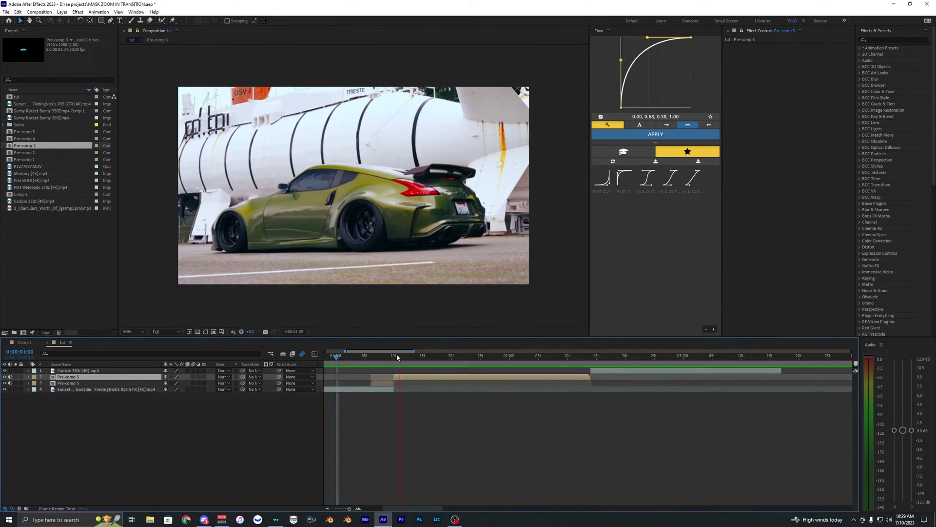
mouse_move(398, 357)
left_mouse_down()
mouse_move(411, 359)
mouse_move(395, 363)
left_mouse_up()
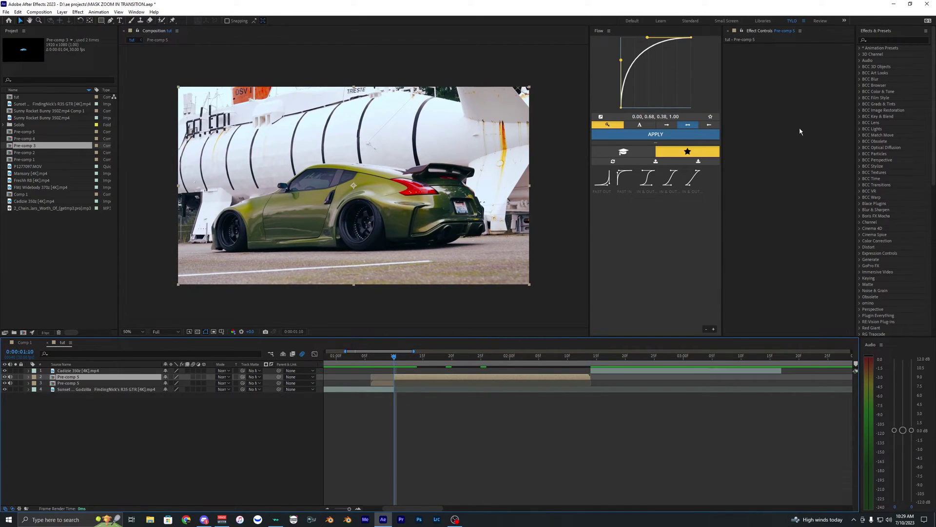
left_click(889, 40)
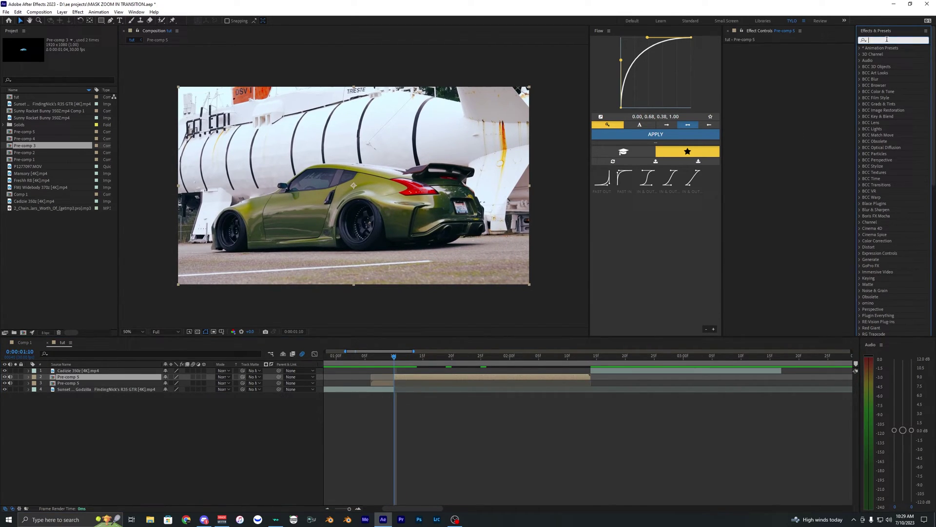
type("s_shake")
key("BackSpace")
key("BackSpace")
key("BackSpace")
key("BackSpace")
key("BackSpace")
key("BackSpace")
key("BackSpace")
left_click(886, 39)
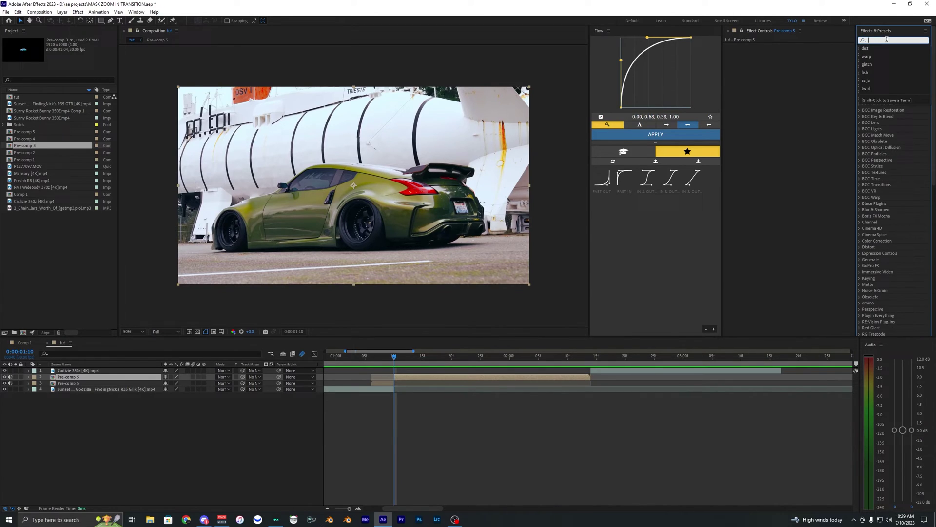
left_click(910, 152)
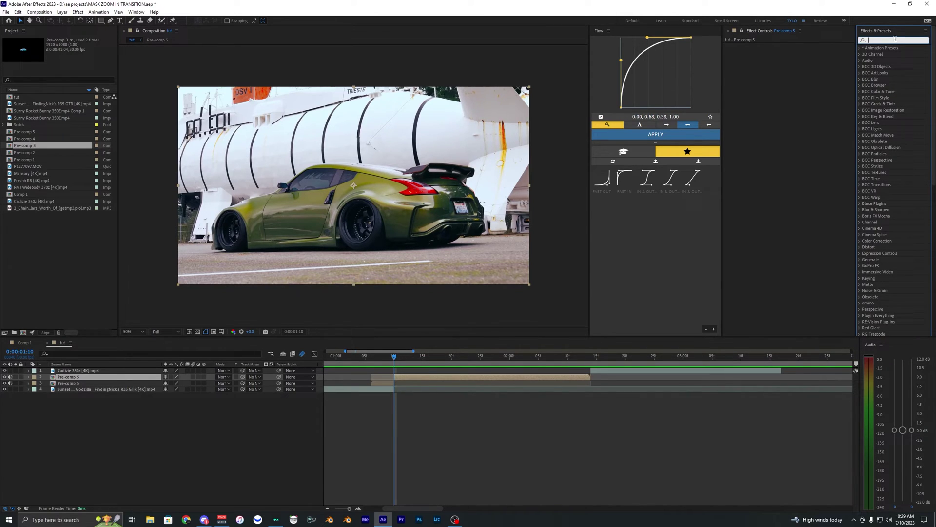
- Apply the Shake 1 preset from the SHAKE PRESETS- TYLO Shakes in folder to the green 370z pre-comp after the cut, with motion blur enabled
left_click(861, 48)
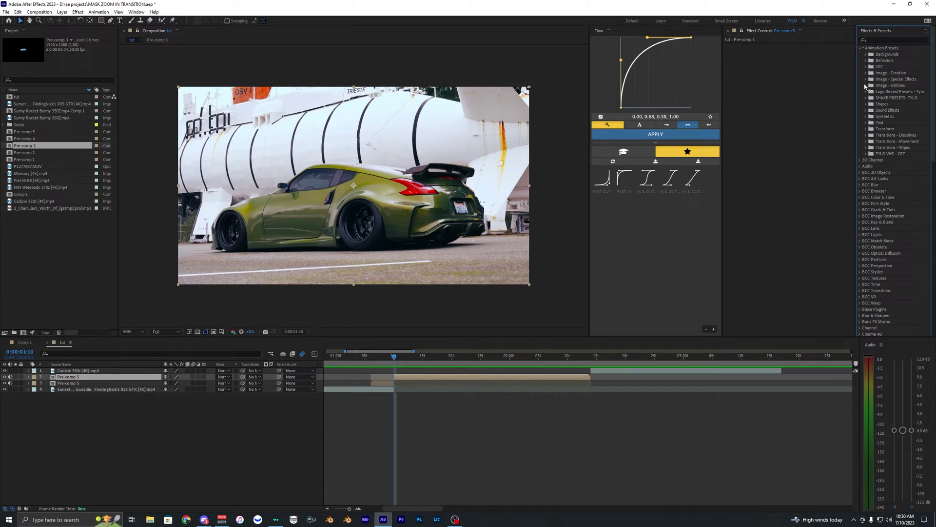
left_click(866, 98)
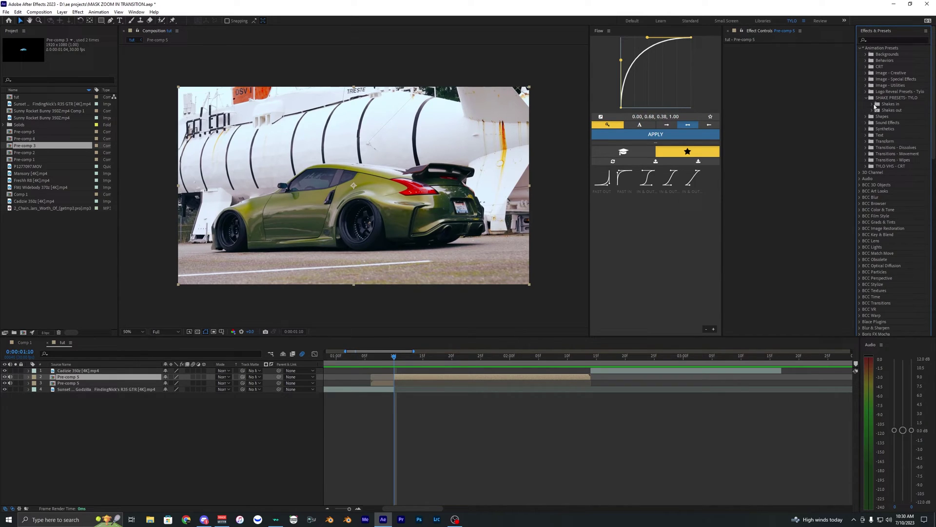
left_click(872, 105)
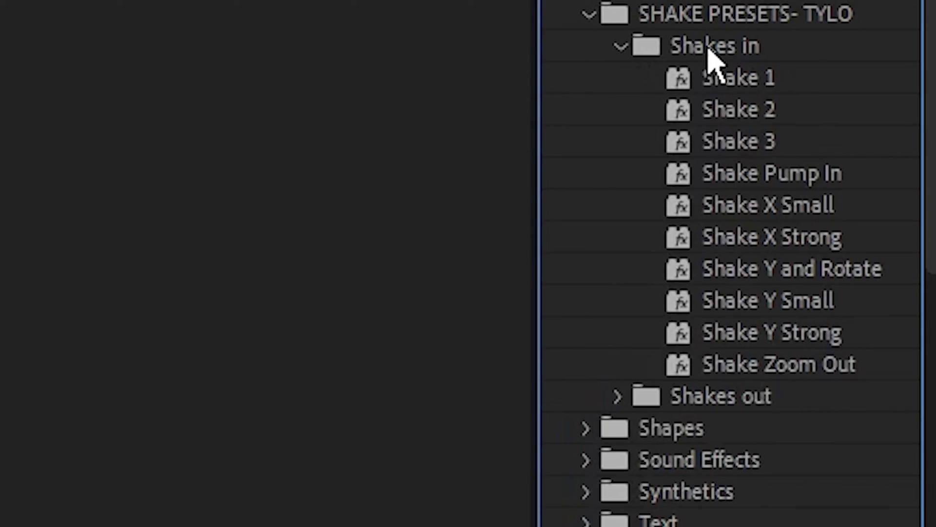
left_click(730, 78)
left_click(785, 376, "shift")
left_click(715, 46)
left_click(736, 111)
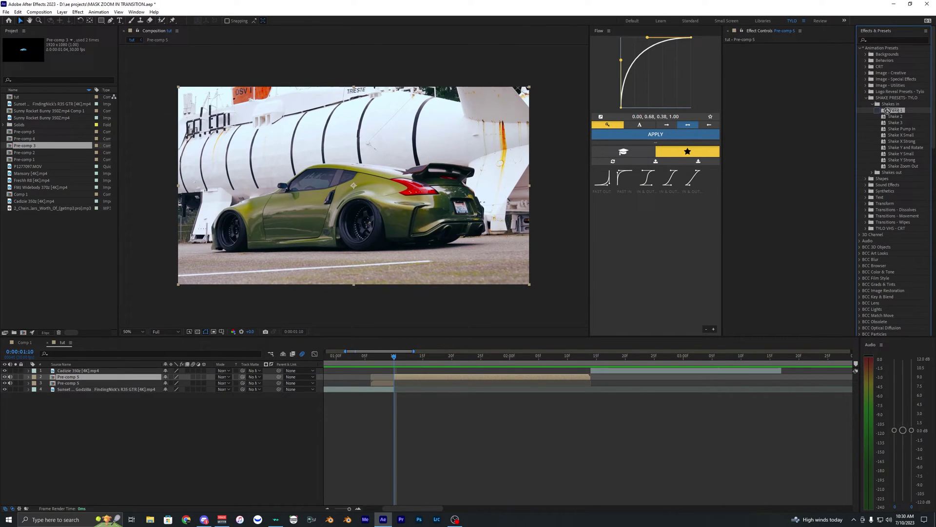
left_click_drag(888, 110, 406, 375)
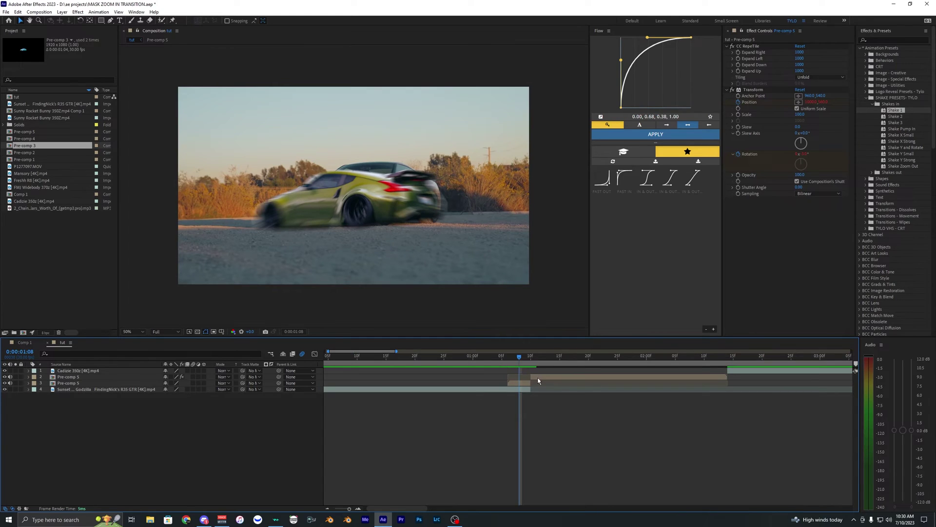
left_click(538, 379)
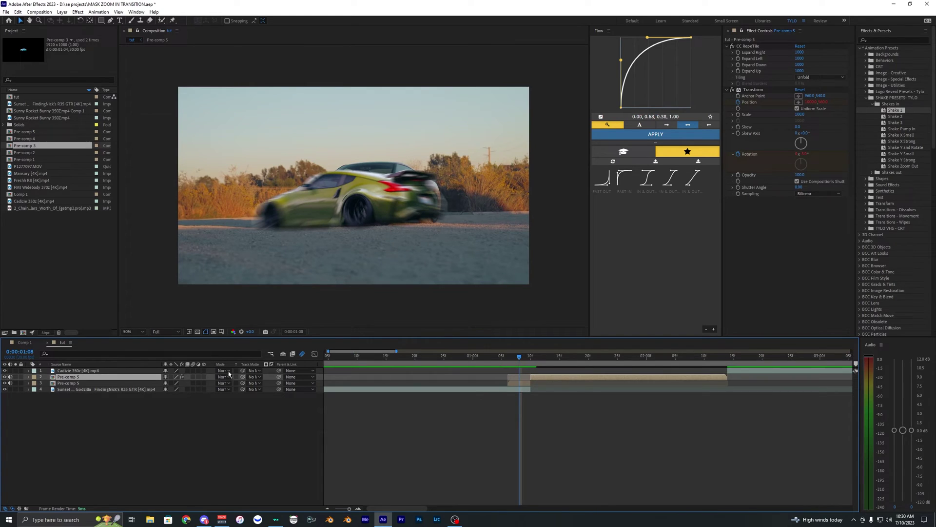
left_click(193, 377)
- Play the composition from 0:00:00:00 to review the first transition and its shake
scroll(483, 407, "down", 5)
left_click(374, 391)
left_click_drag(354, 357, 301, 381)
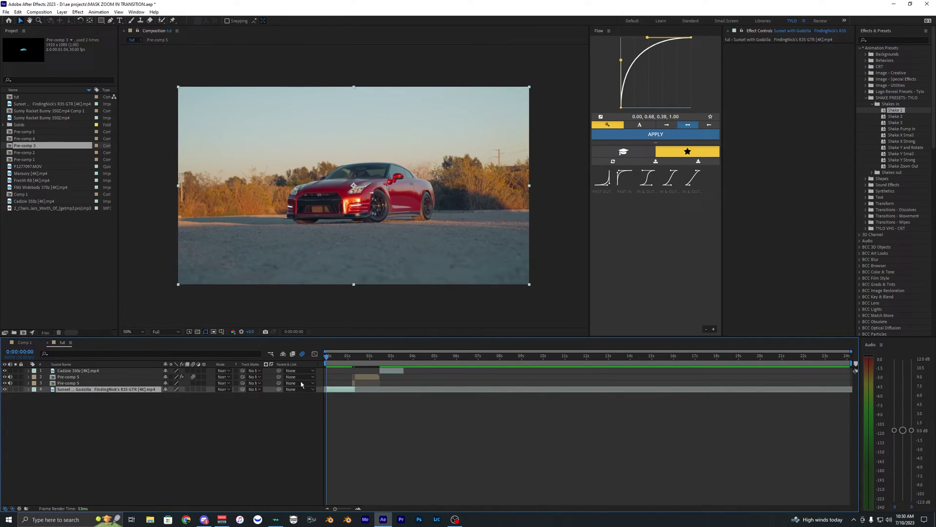
left_click(334, 405)
key("space")
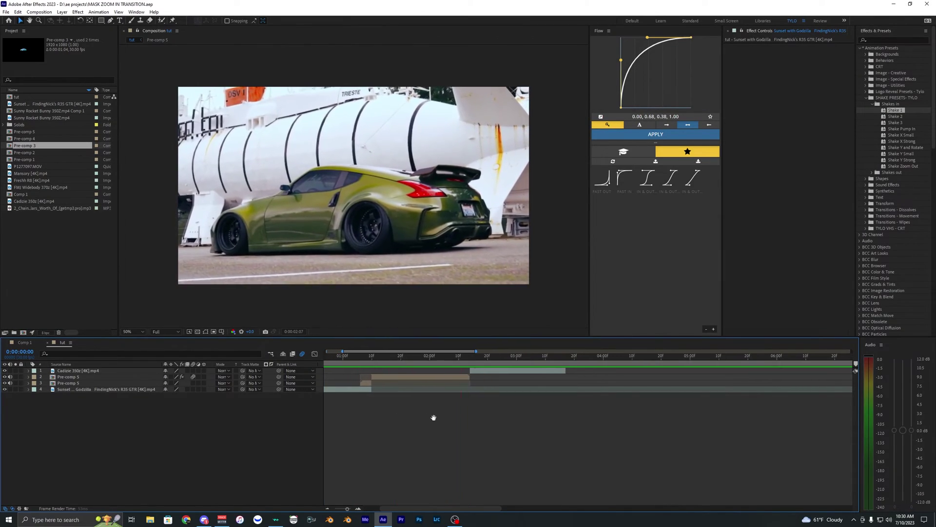
- Duplicate the Cadize 350z clip at 0:00:02:14 and extend the upper copy's start back to 0:00:02:10
left_click_drag(358, 358, 445, 371)
scroll(450, 390, "up", 2)
scroll(450, 390, "left", 2)
left_click(460, 372)
left_click(447, 359)
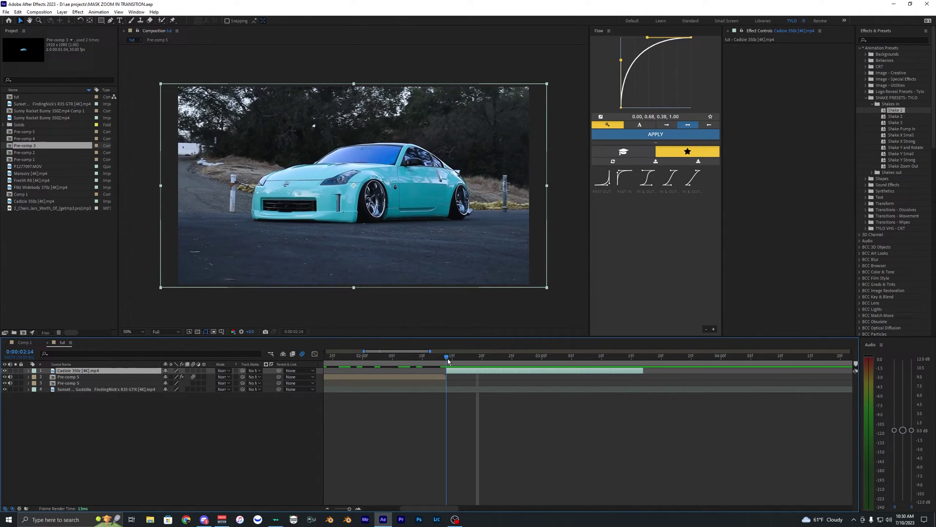
key("ctrl+d")
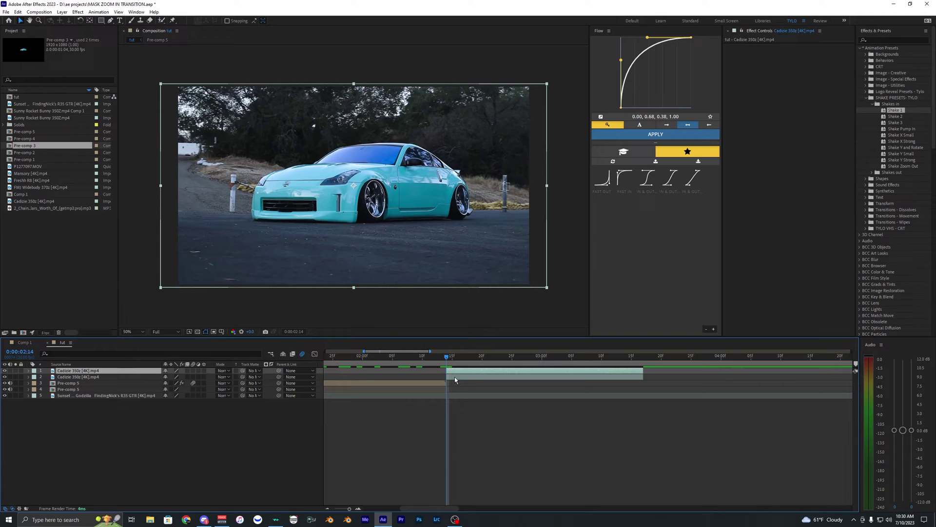
left_click(454, 377)
left_click_drag(448, 370, 415, 369)
key("i")
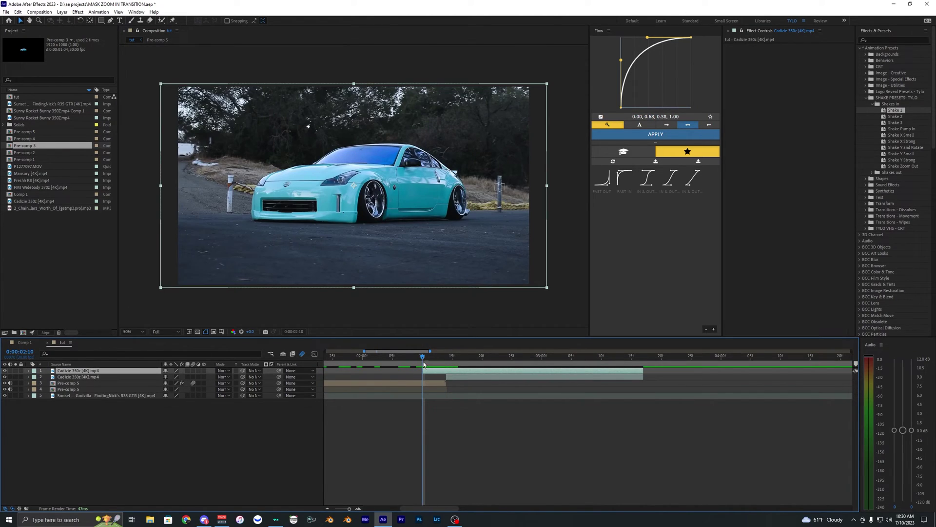
- Mask the car on the upper Cadize 350z layer and keyframe its scale at 0:00:02:14 and at 25% at 0:00:02:10
left_click(111, 21)
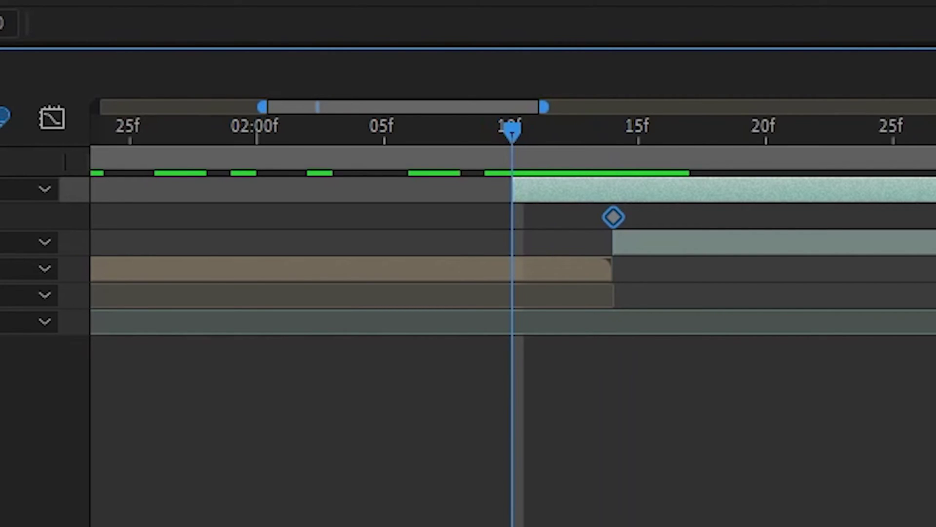
key("Return")
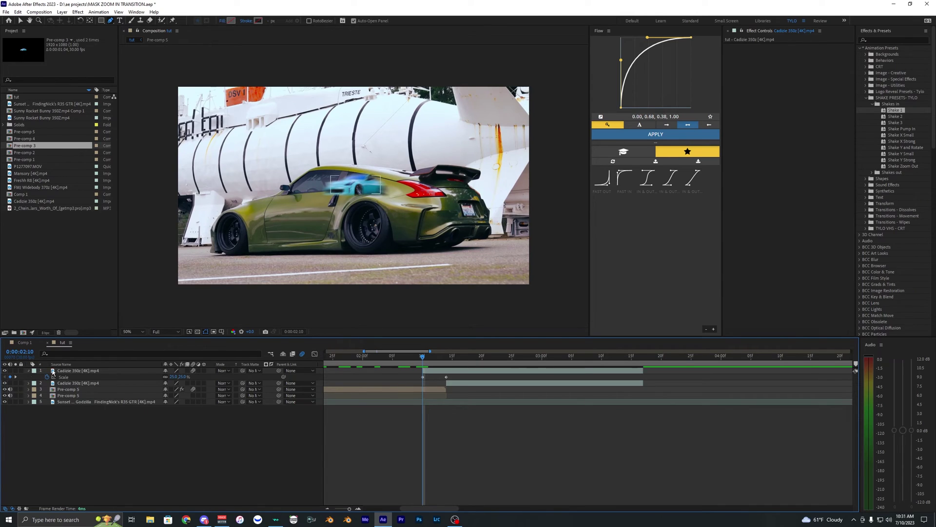
- Pre-compose both Cadize 350z layers, moving all attributes into the new composition, and split the result at 0:00:02:14
right_click(432, 376)
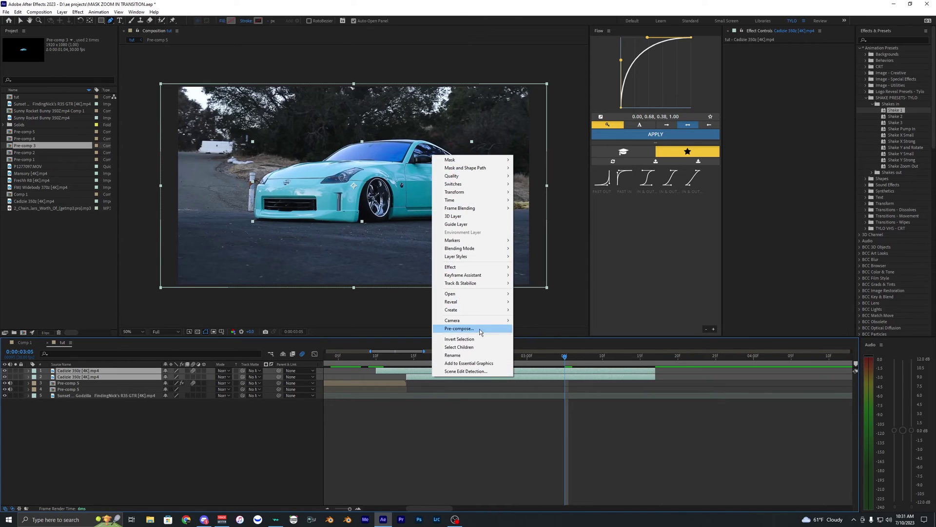
left_click(479, 329)
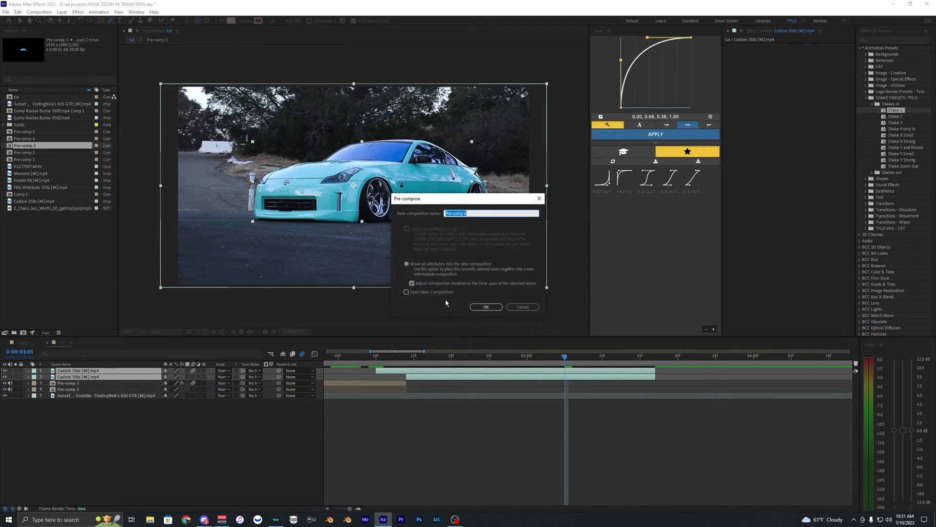
left_click(486, 307)
mouse_move(406, 361)
left_mouse_down()
mouse_move(429, 363)
mouse_move(407, 361)
left_mouse_up()
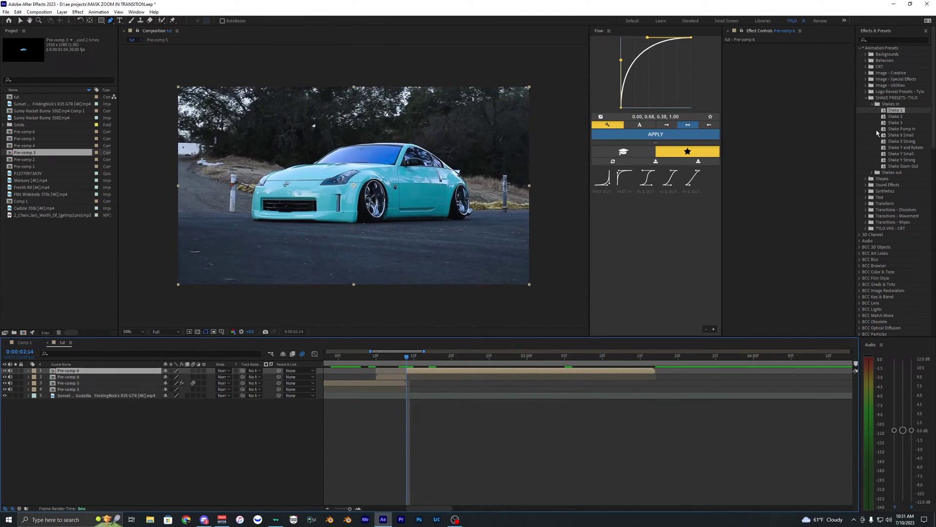
- Apply the Shake Y and Rotate preset with motion blur to the Cadize 350z pre-comp after the cut, and play the transition
left_click(903, 141)
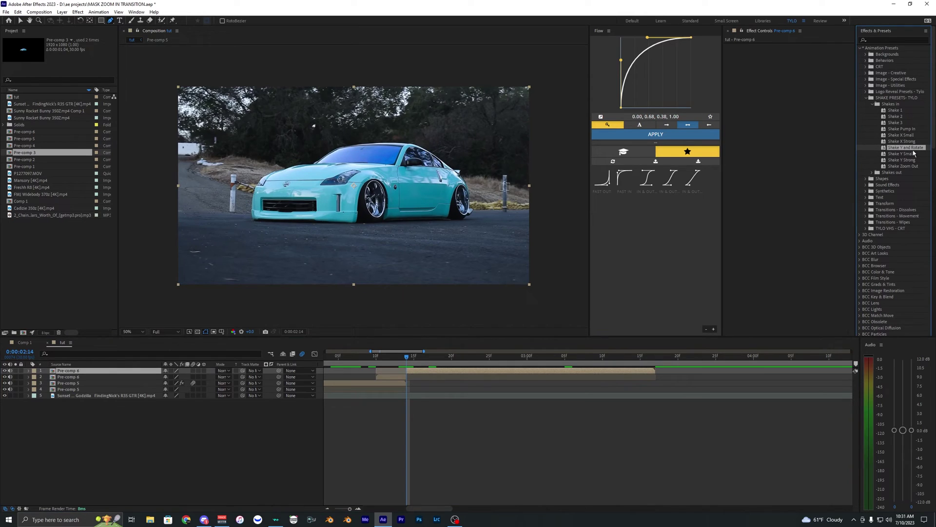
left_click_drag(819, 136, 818, 135)
key("v")
left_click(400, 419)
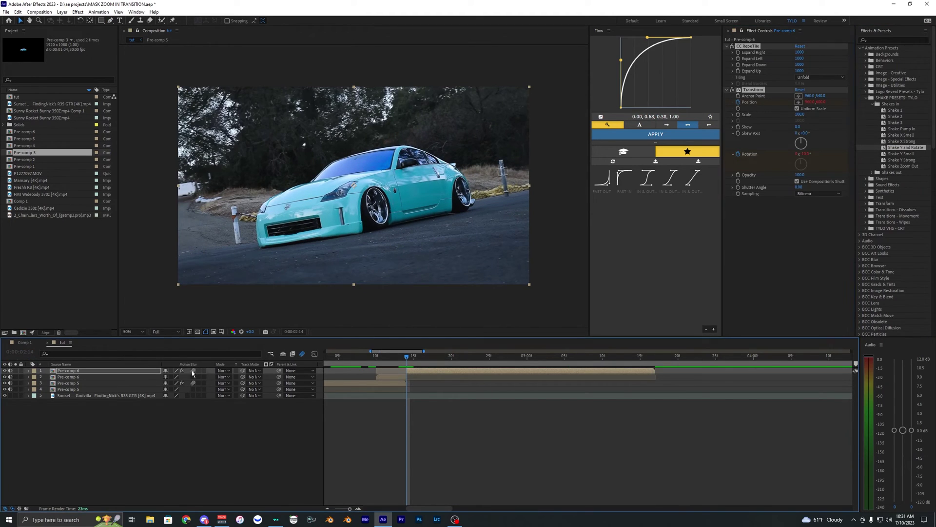
left_click(340, 358)
key("space")
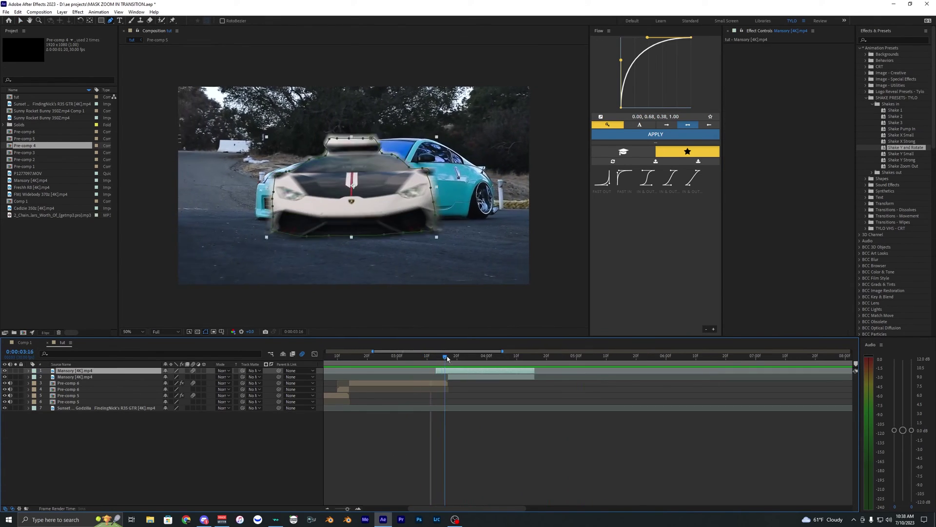
- Examine the masked Mansory car's scale-up over the turquoise 350z clip between 0:00:03:05 and the cut
left_click_drag(441, 357, 413, 361)
left_click(428, 407)
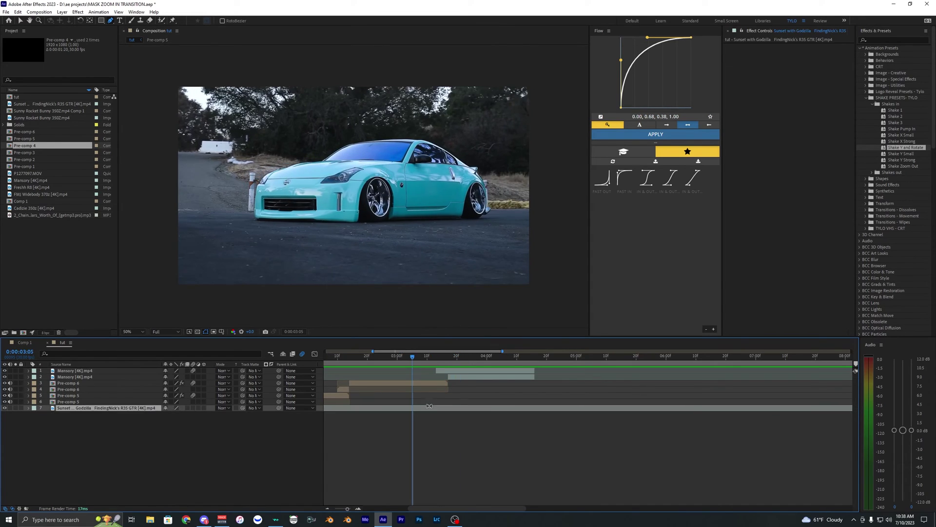
left_click(440, 361)
left_click(444, 371)
scroll(444, 372, "up", 1)
left_click(440, 361)
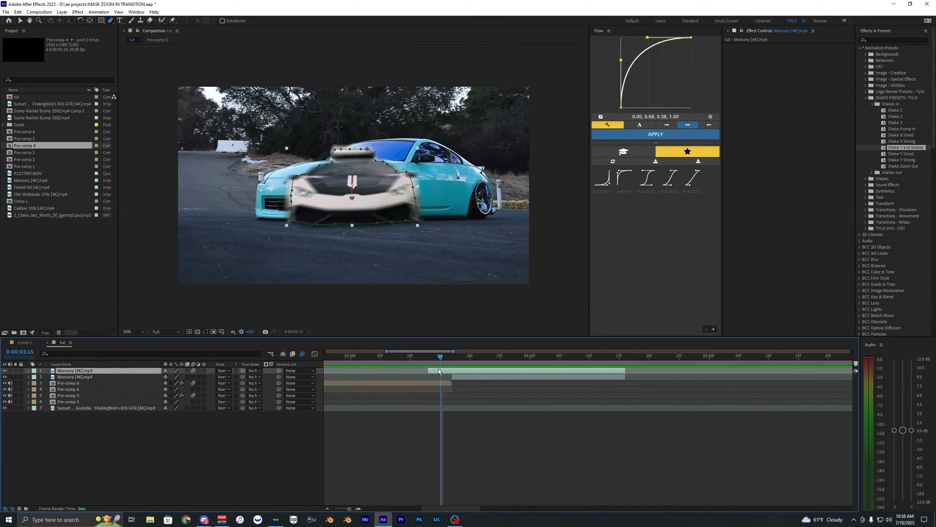
left_click(419, 361)
left_click_drag(419, 361, 446, 360)
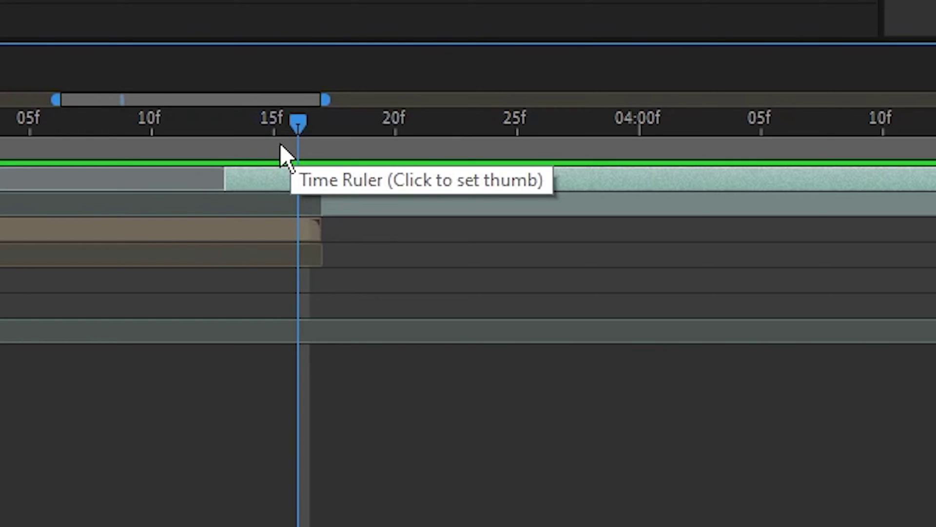
- Duplicate the masked Mansory layer twice and stagger the two lower copies to start at 0:00:03:12 and 0:00:03:11
left_click(218, 212)
key("ctrl+d")
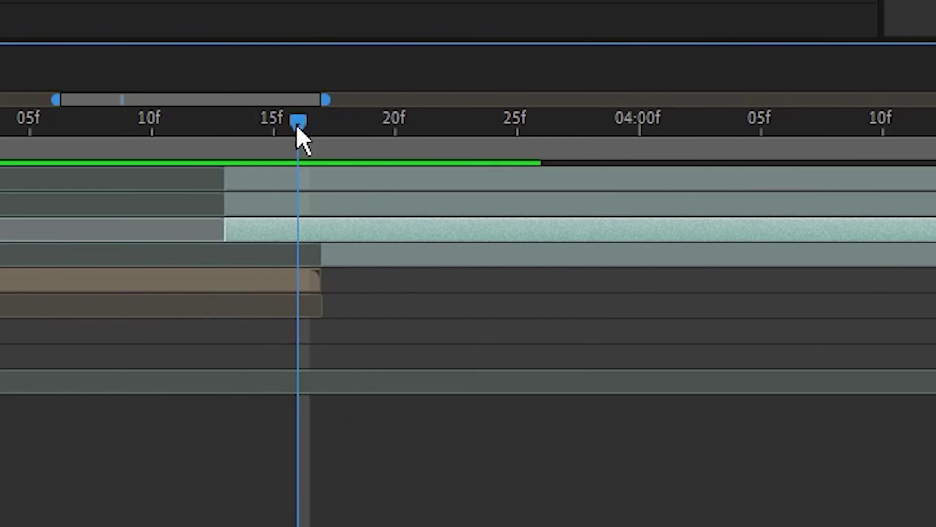
left_click_drag(297, 125, 232, 112)
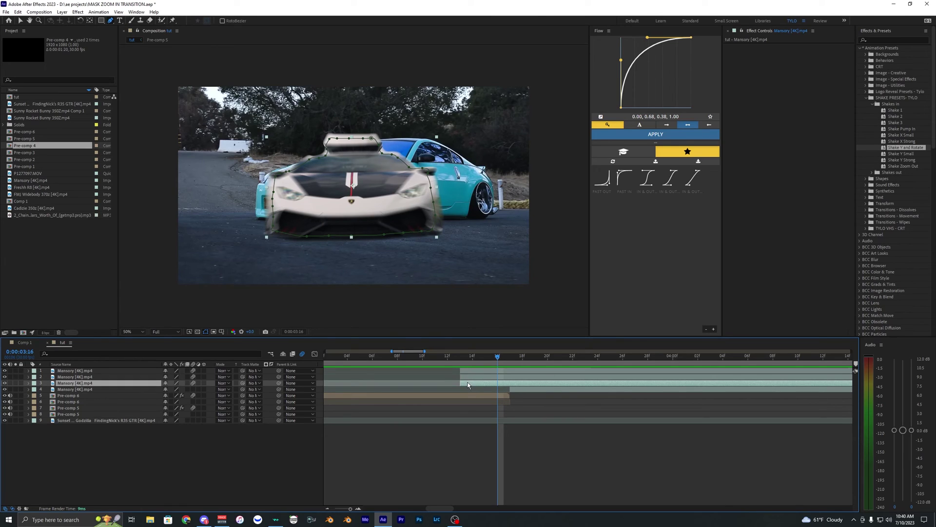
left_click(461, 356)
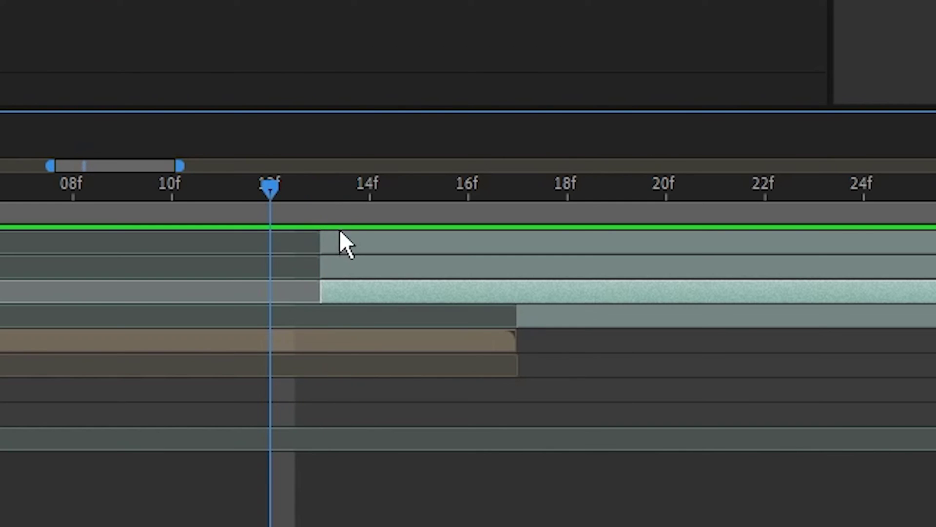
left_click_drag(342, 266, 304, 265)
left_click_drag(352, 282, 261, 285)
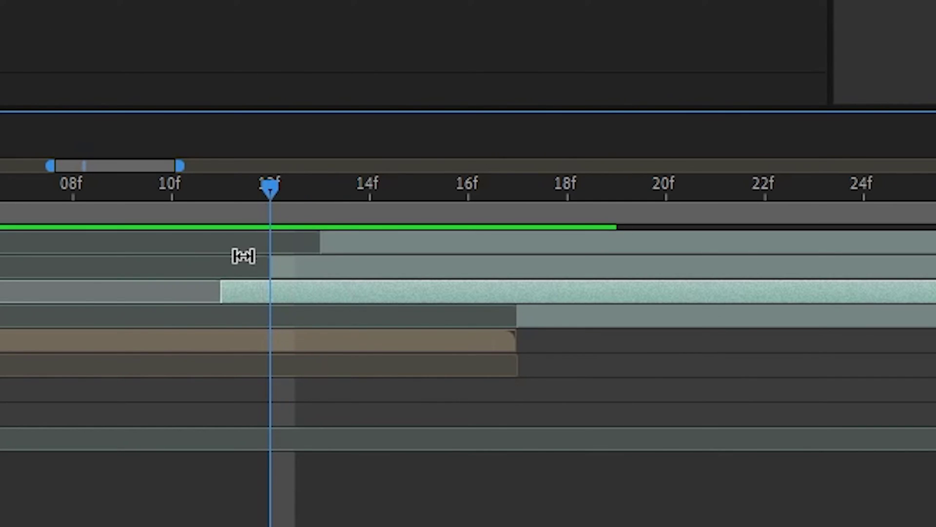
- Play and scrub through the staggered Mansory car transition
left_click_drag(218, 190, 370, 188)
key("space")
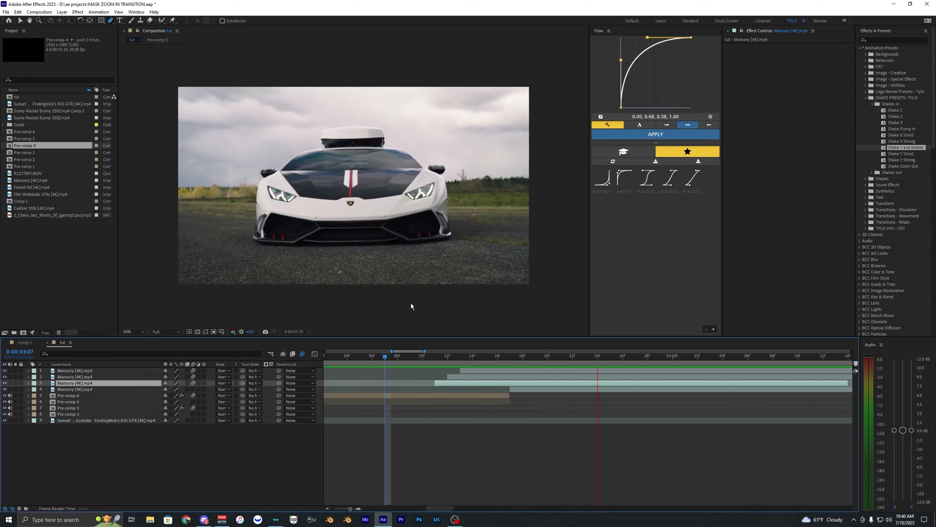
left_click_drag(435, 359, 508, 361)
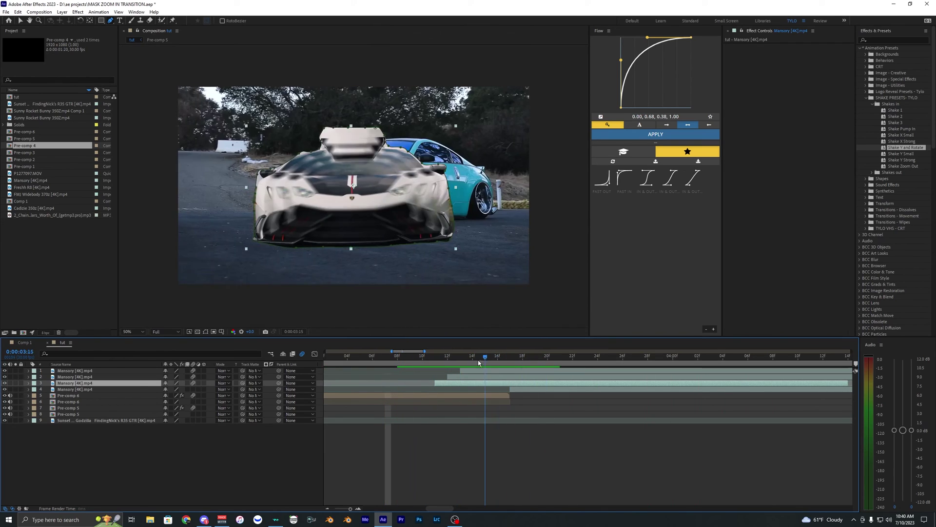
- Respace the masked Mansory copies two frames apart, starting them at 0:00:03:11 and 0:00:03:09
left_click_drag(479, 362, 415, 365)
key("Page_Up")
key("[")
- Pre-compose all four Mansory layers together into one new composition
scroll(531, 383, "down", 2)
left_click(550, 388)
left_click(545, 371, "shift")
right_click(545, 370)
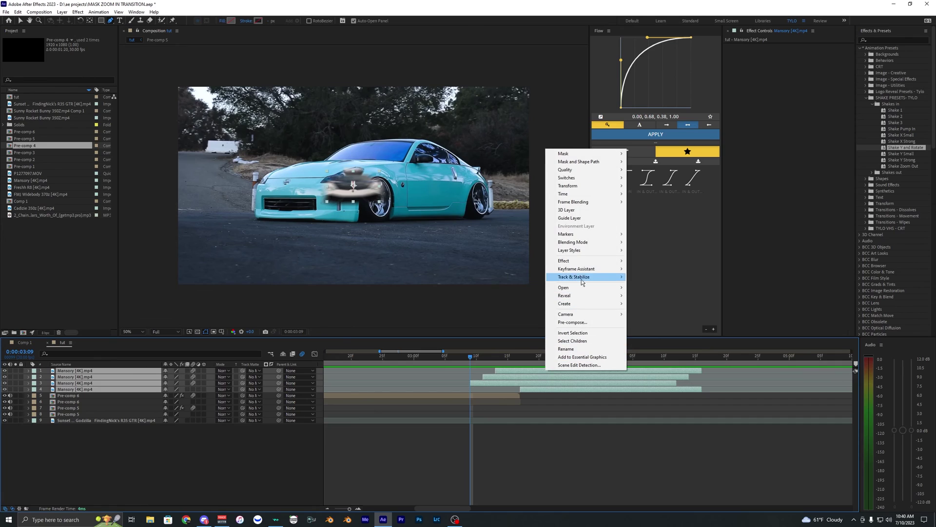
left_click(572, 322)
key("Return")
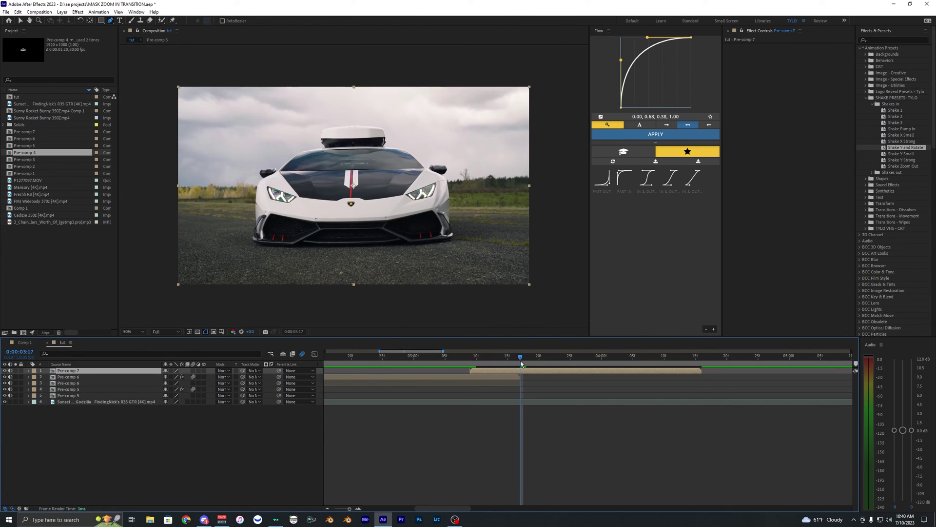
- Split the Mansory pre-comp at 0:00:03:17 and apply a Shakes in preset with motion blur to the part after the cut
key("ctrl+shift+d")
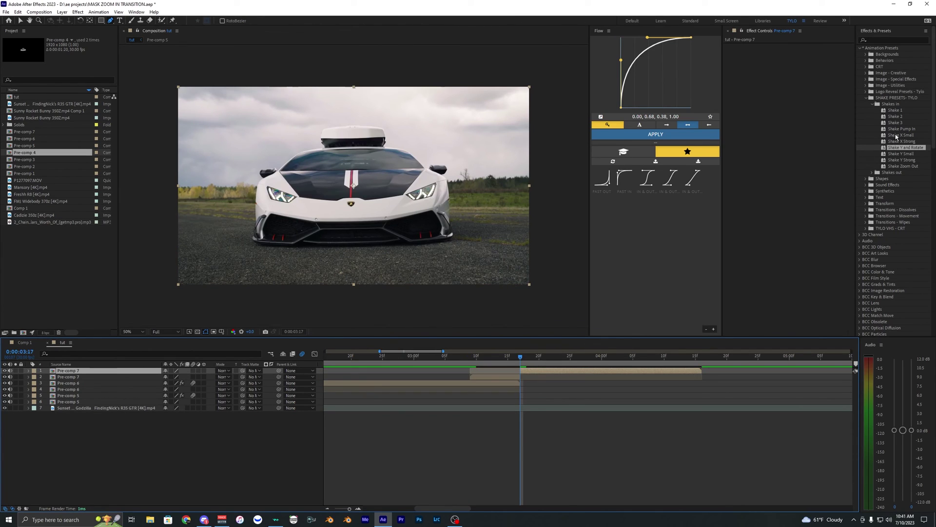
left_click_drag(908, 156, 795, 168)
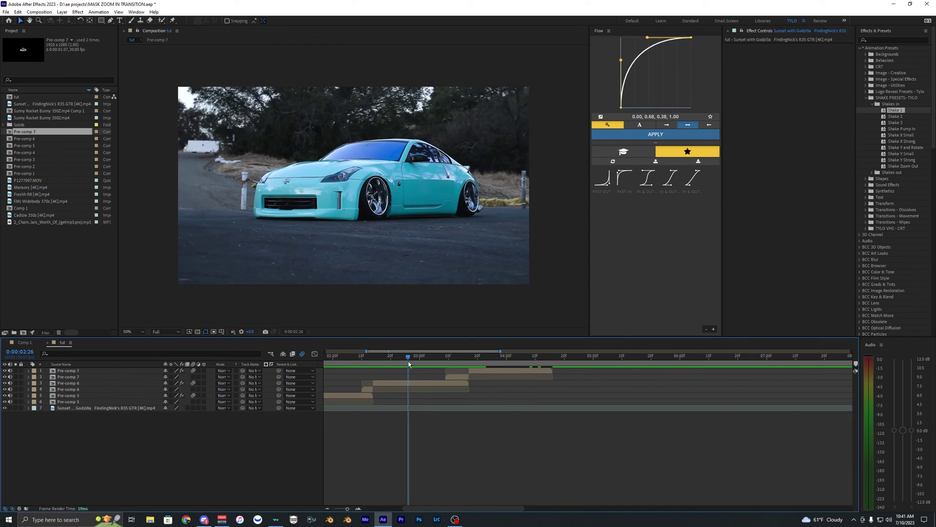
- Play back the finished Cadize 350z and Mansory transitions with their shakes
key("space")
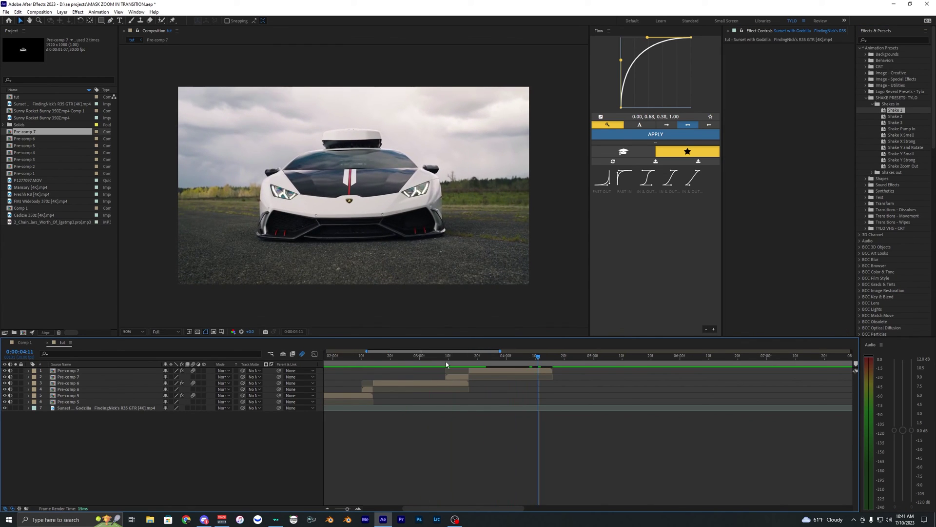
left_click_drag(372, 361, 359, 363)
key("space")
key("space")
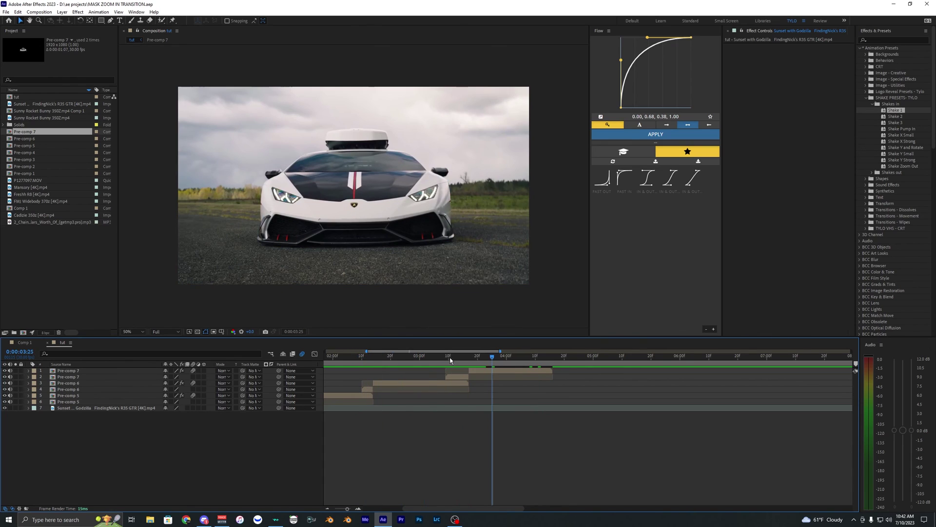
left_click_drag(439, 447, 588, 443)
left_click_drag(429, 360, 557, 376)
scroll(533, 427, "down", 3)
scroll(532, 428, "up", 2)
left_click(504, 383)
left_click(502, 421)
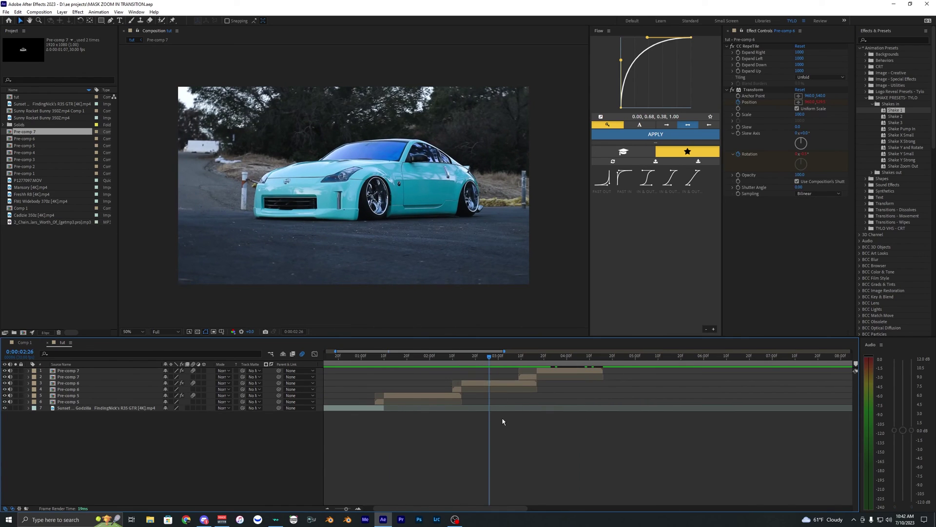